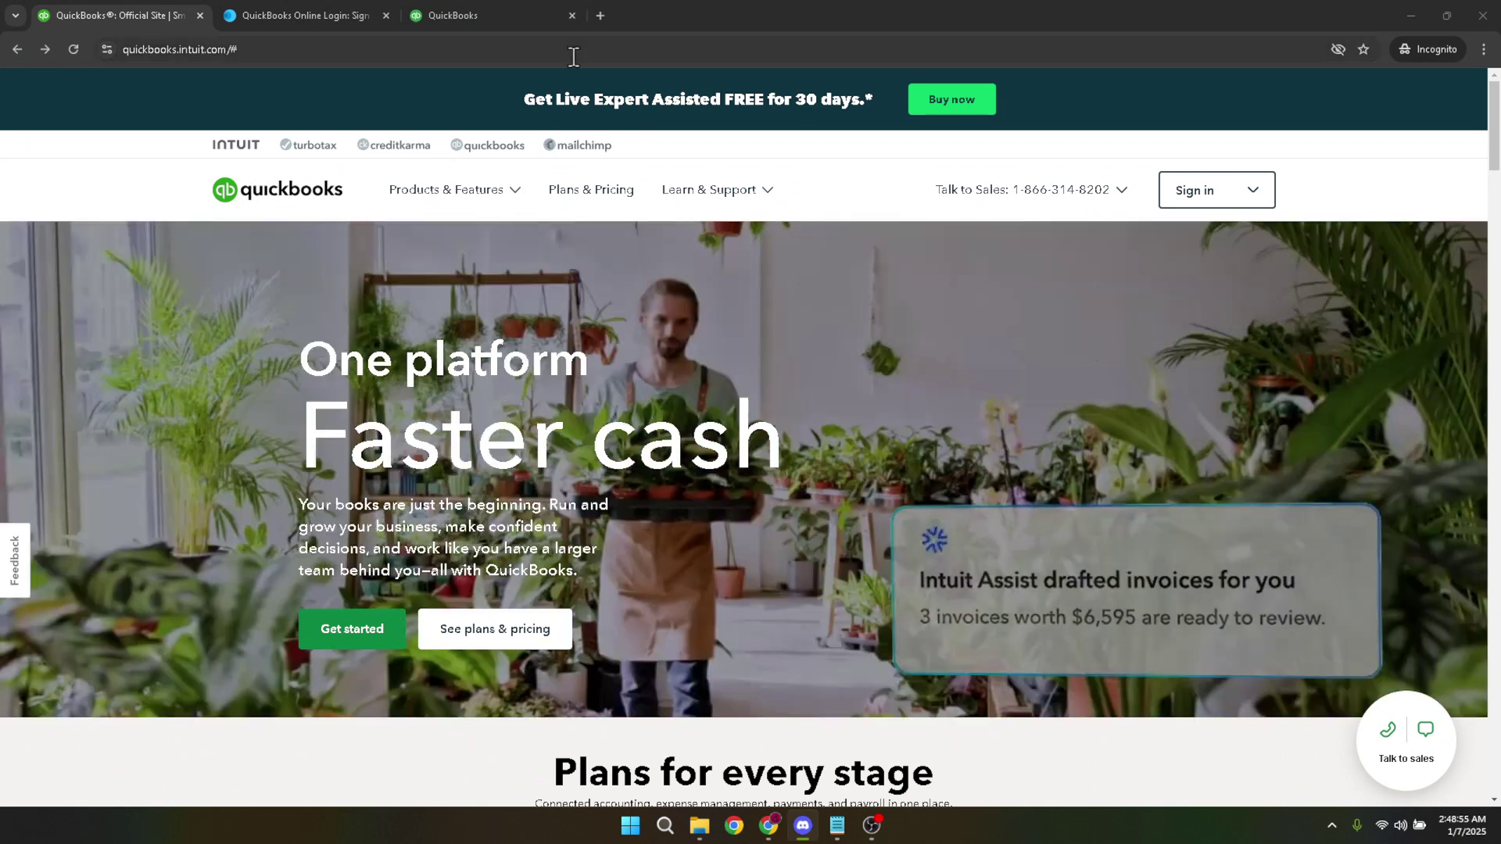
Select the page address and open the list of QuickBooks sign-in products.
{"action": "left_click", "coordinate": [588, 45]}
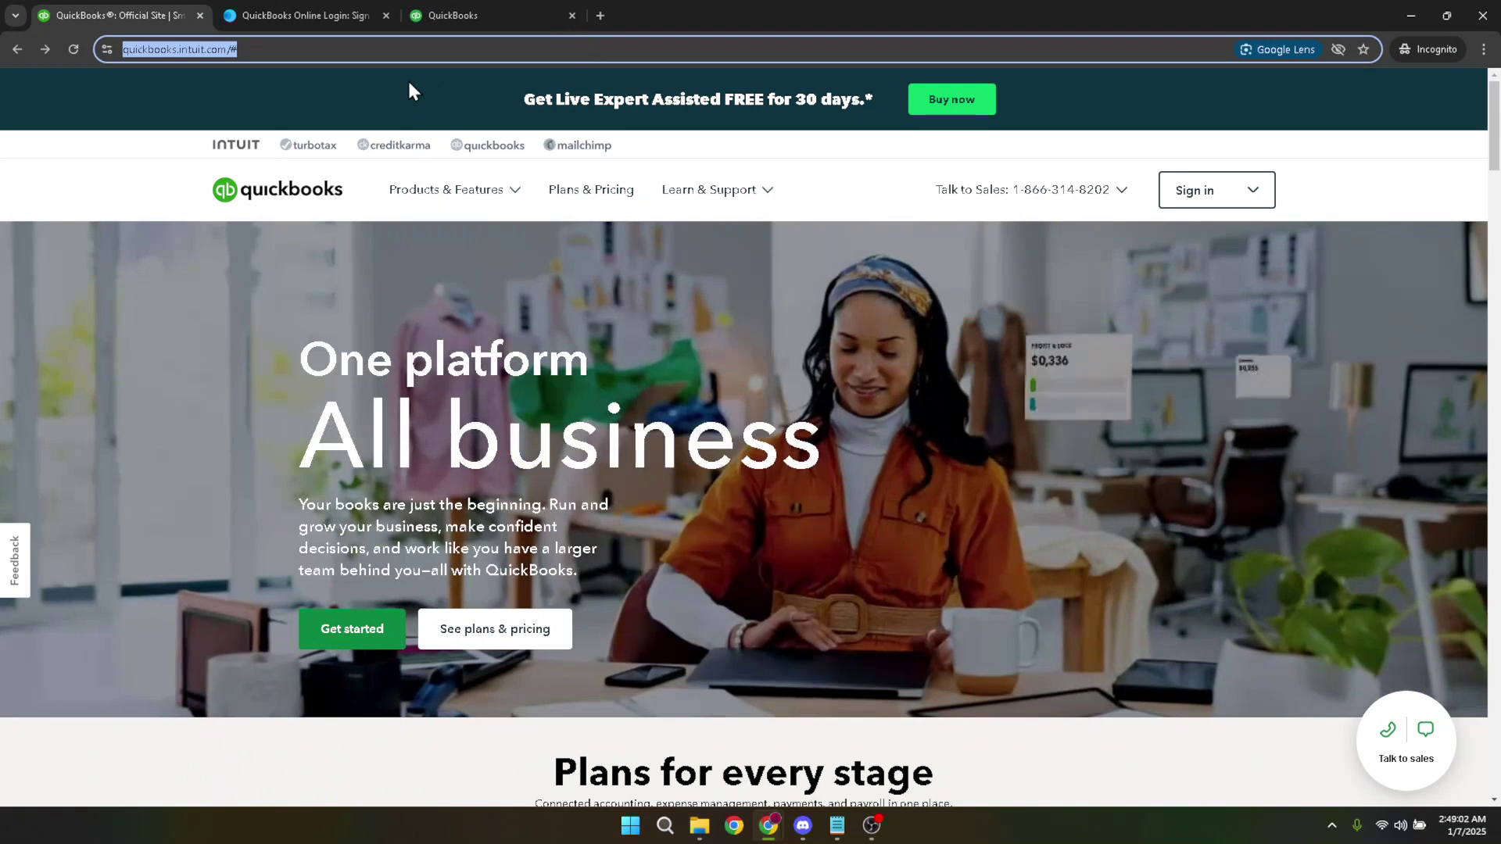
{"action": "left_click", "coordinate": [412, 90]}
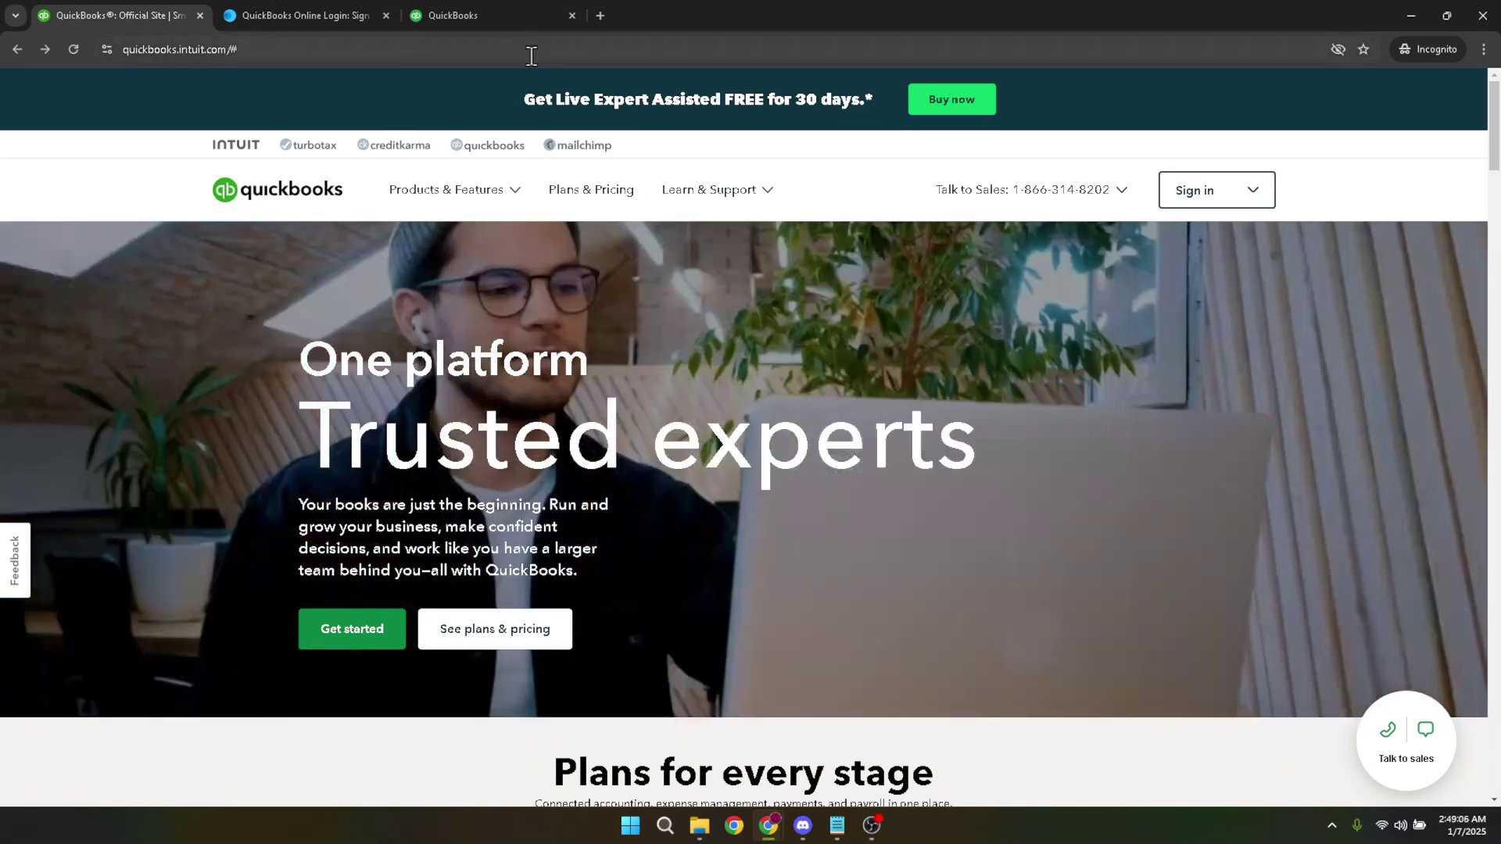
{"action": "left_click_drag", "start_coordinate": [529, 50], "coordinate": [105, 60]}
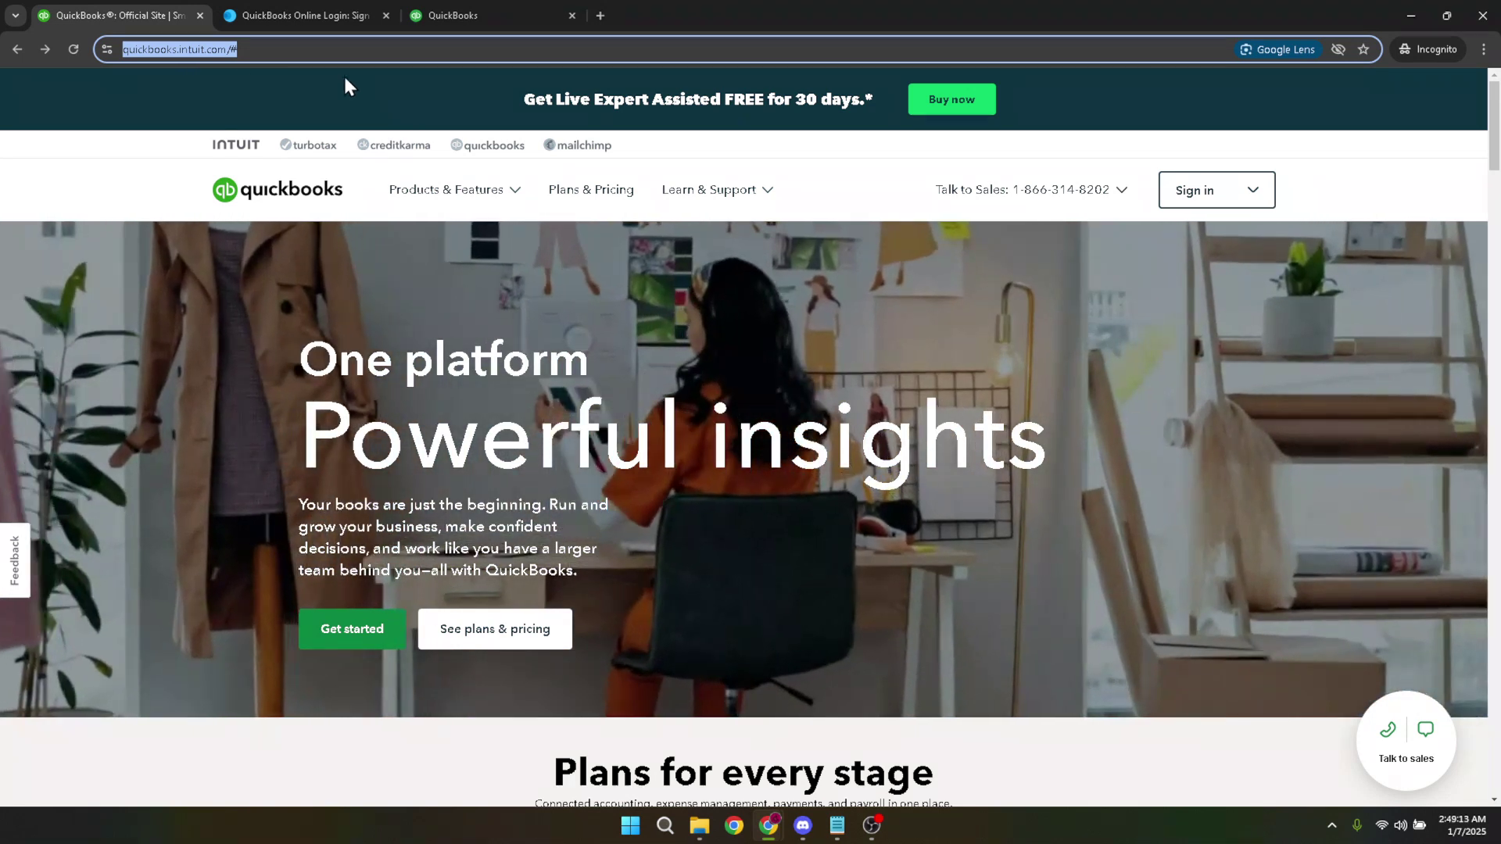
{"action": "left_click", "coordinate": [1204, 192]}
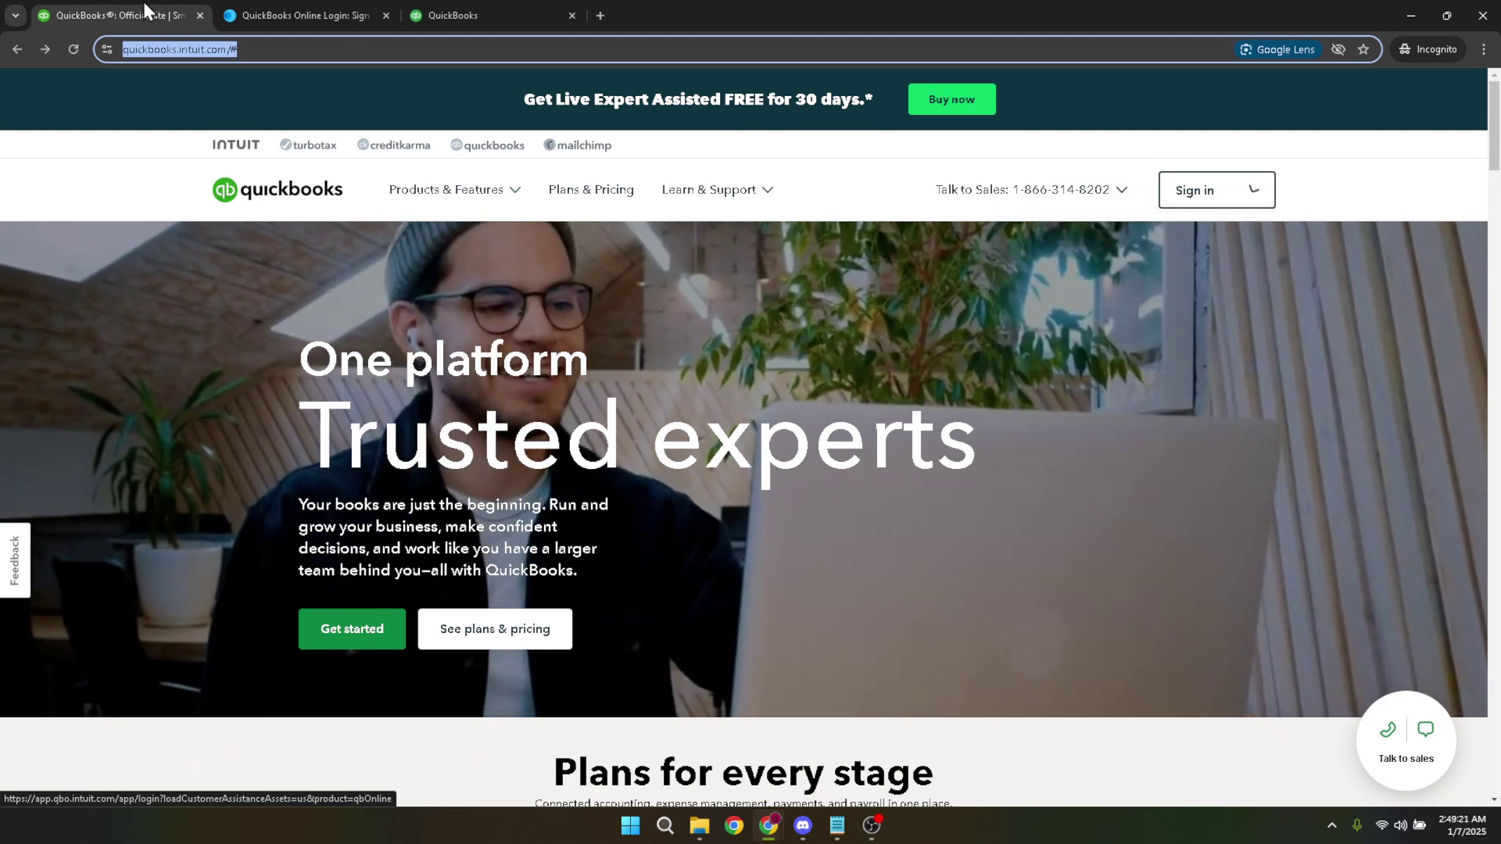
Switch to the QuickBooks sign-in tab and check the pre-filled account e-mail entry.
{"action": "left_click", "coordinate": [282, 6]}
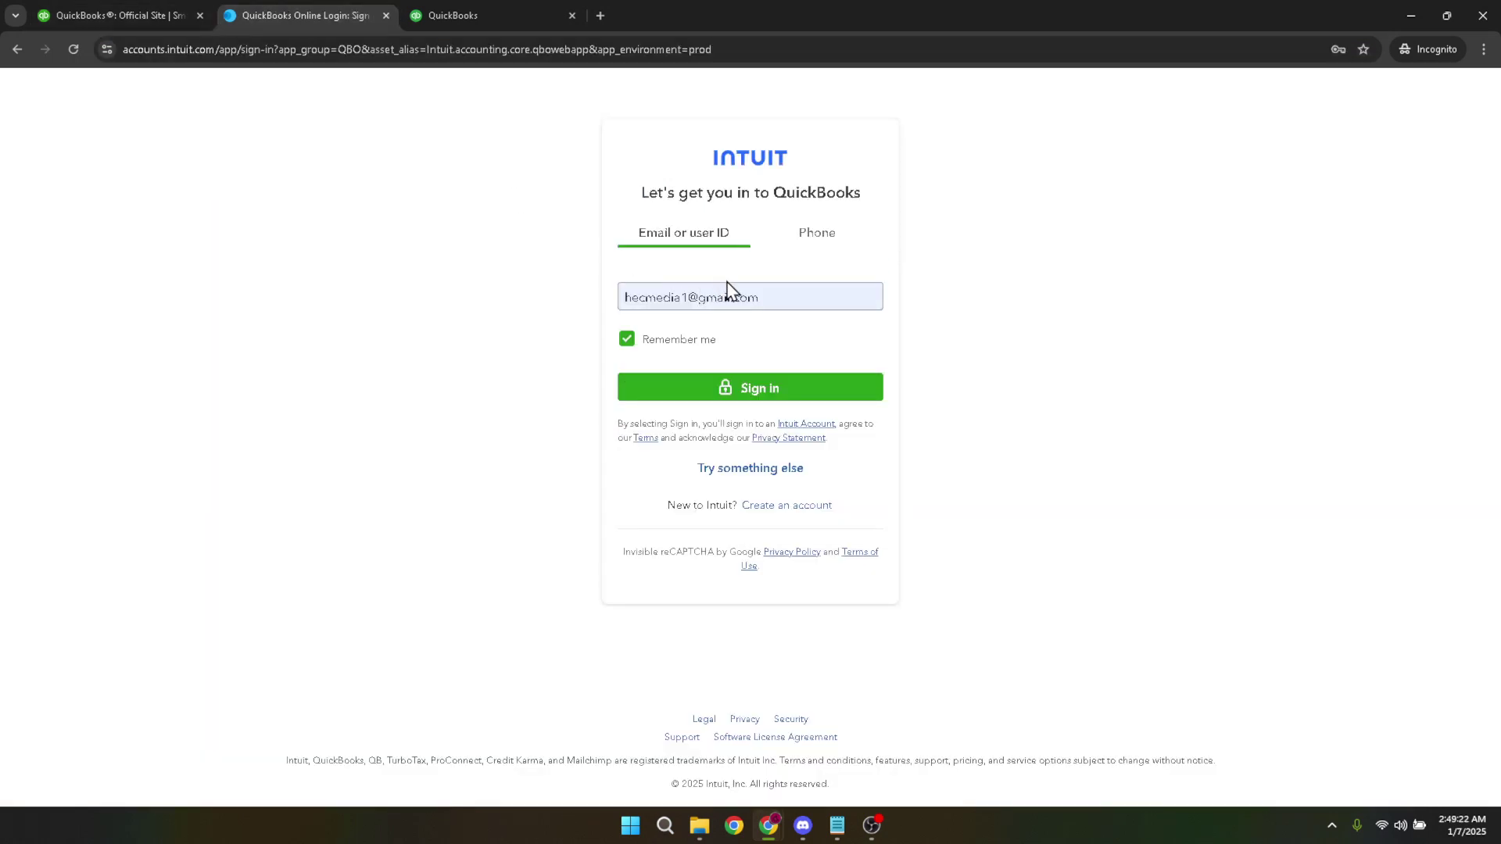
{"action": "triple_click", "coordinate": [777, 297]}
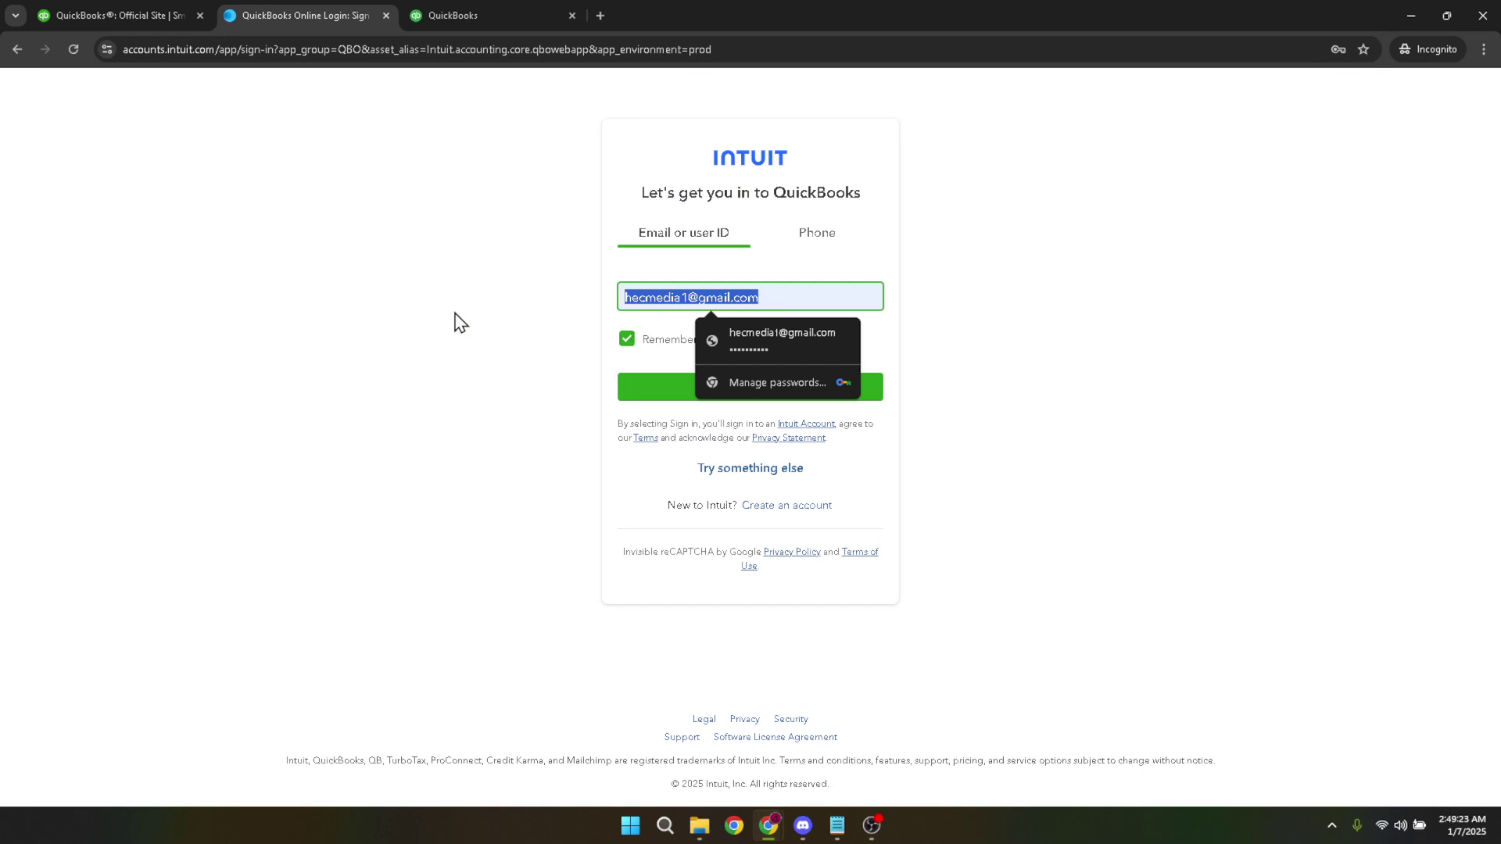
{"action": "left_click", "coordinate": [457, 322]}
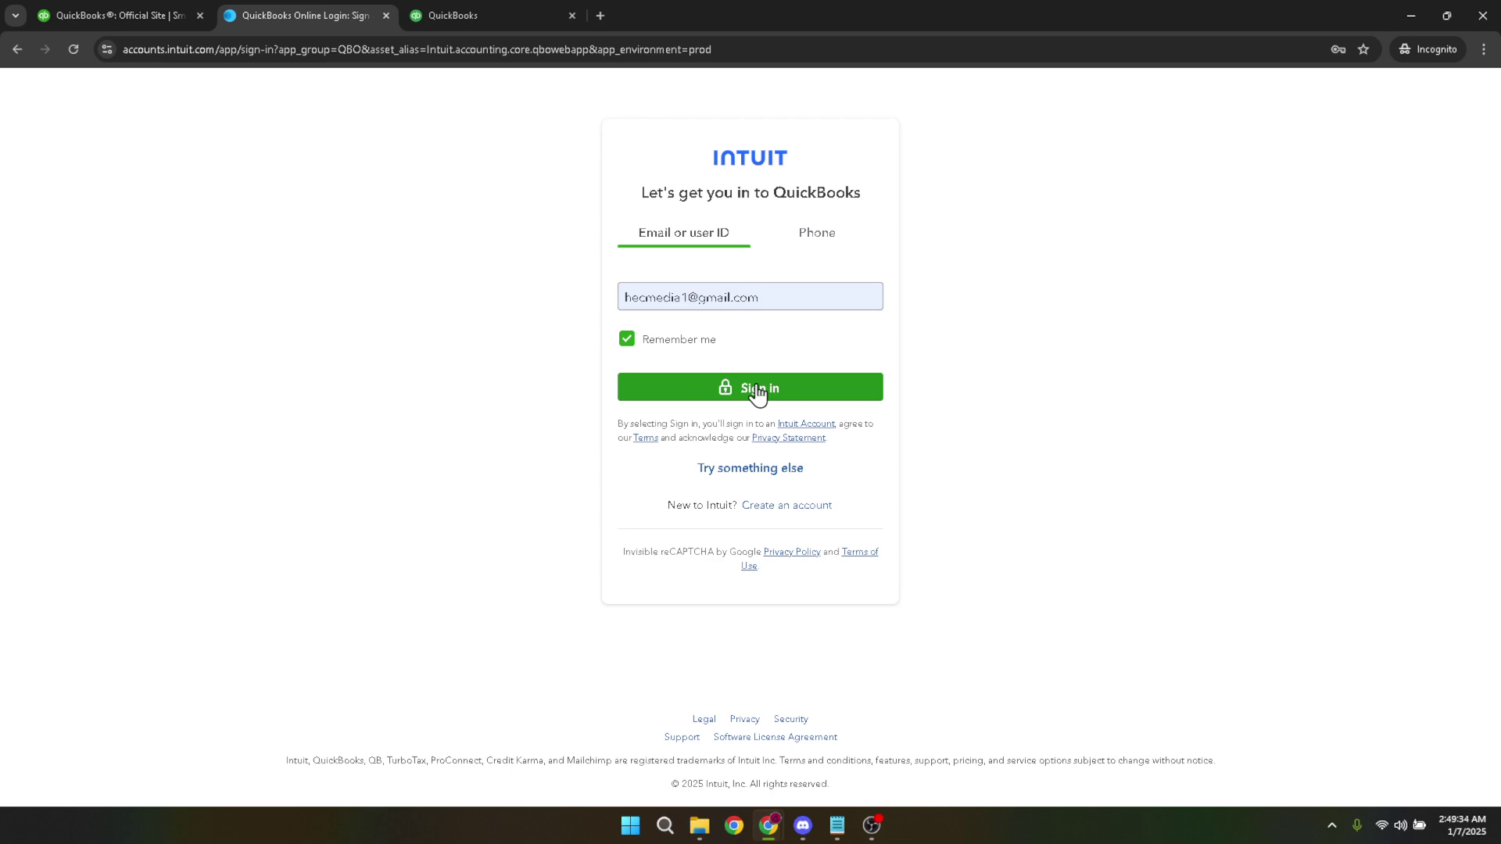
Return to the signed-in QuickBooks dashboard and go to the Taxes page.
{"action": "left_click", "coordinate": [477, 8]}
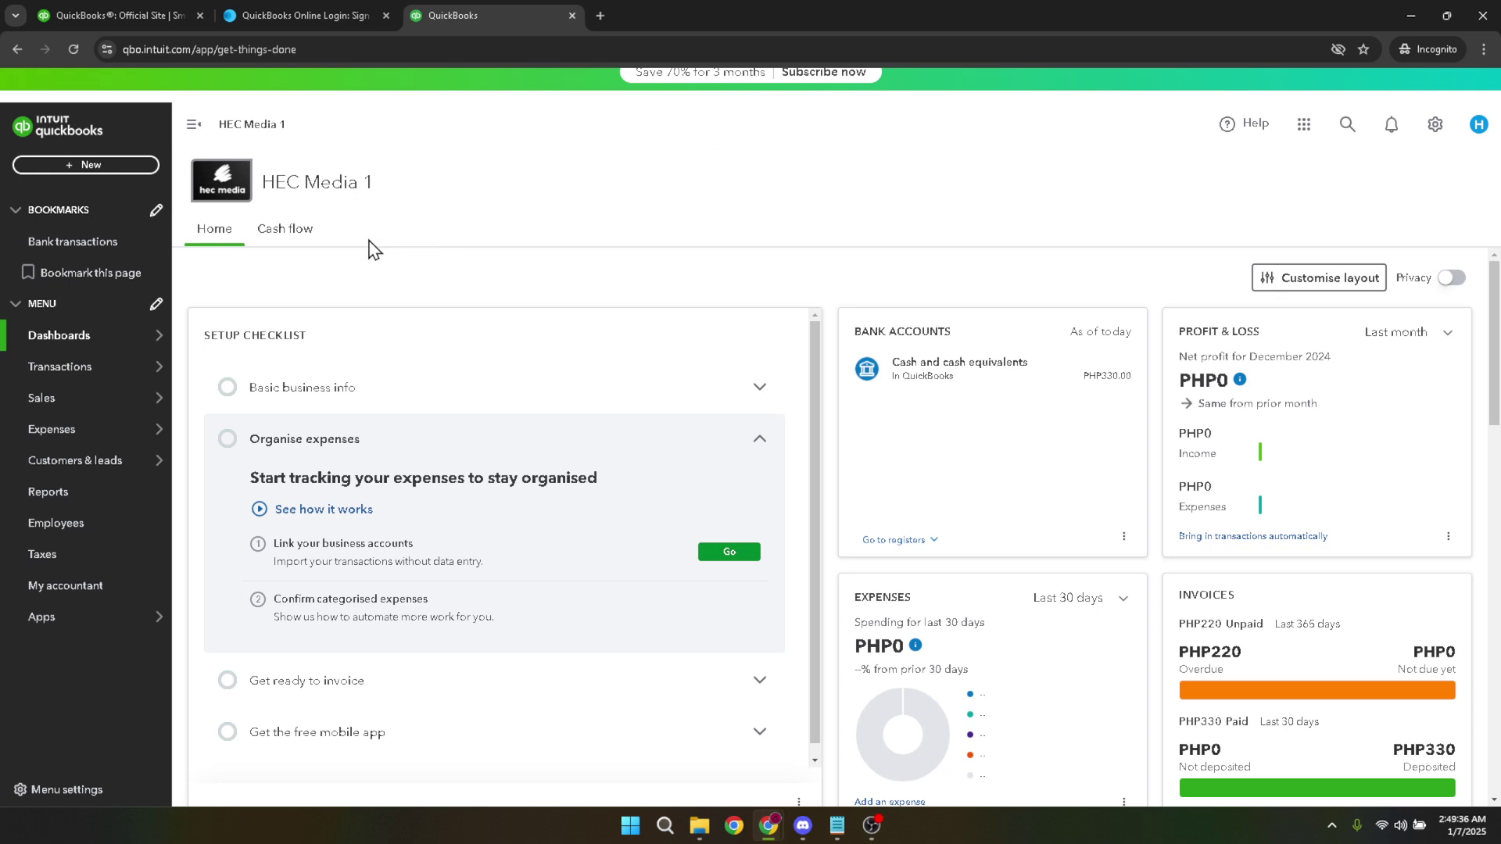
{"action": "mouse_move", "coordinate": [62, 443]}
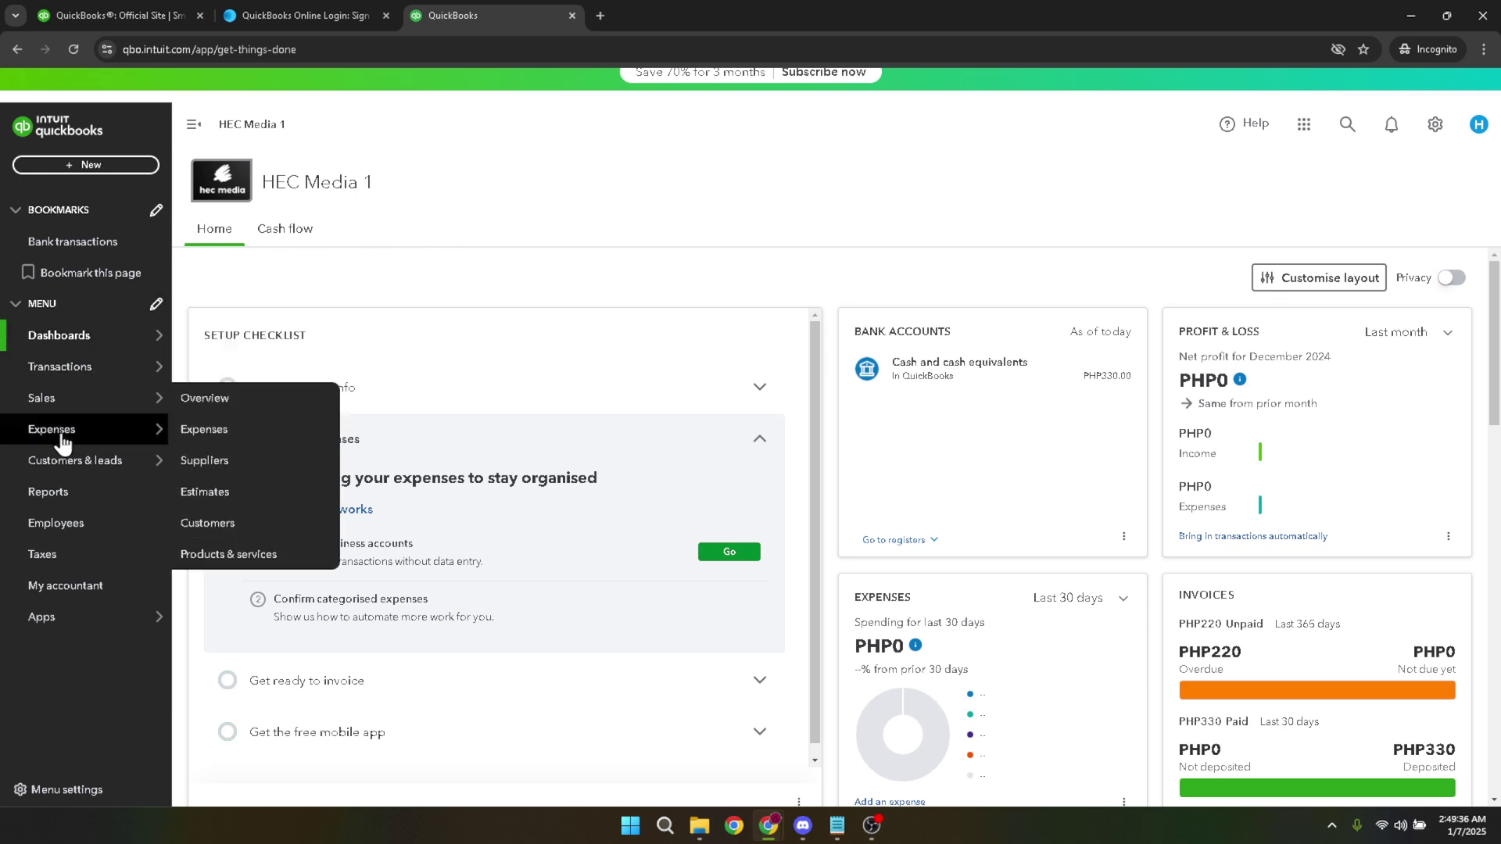
{"action": "left_click", "coordinate": [51, 560]}
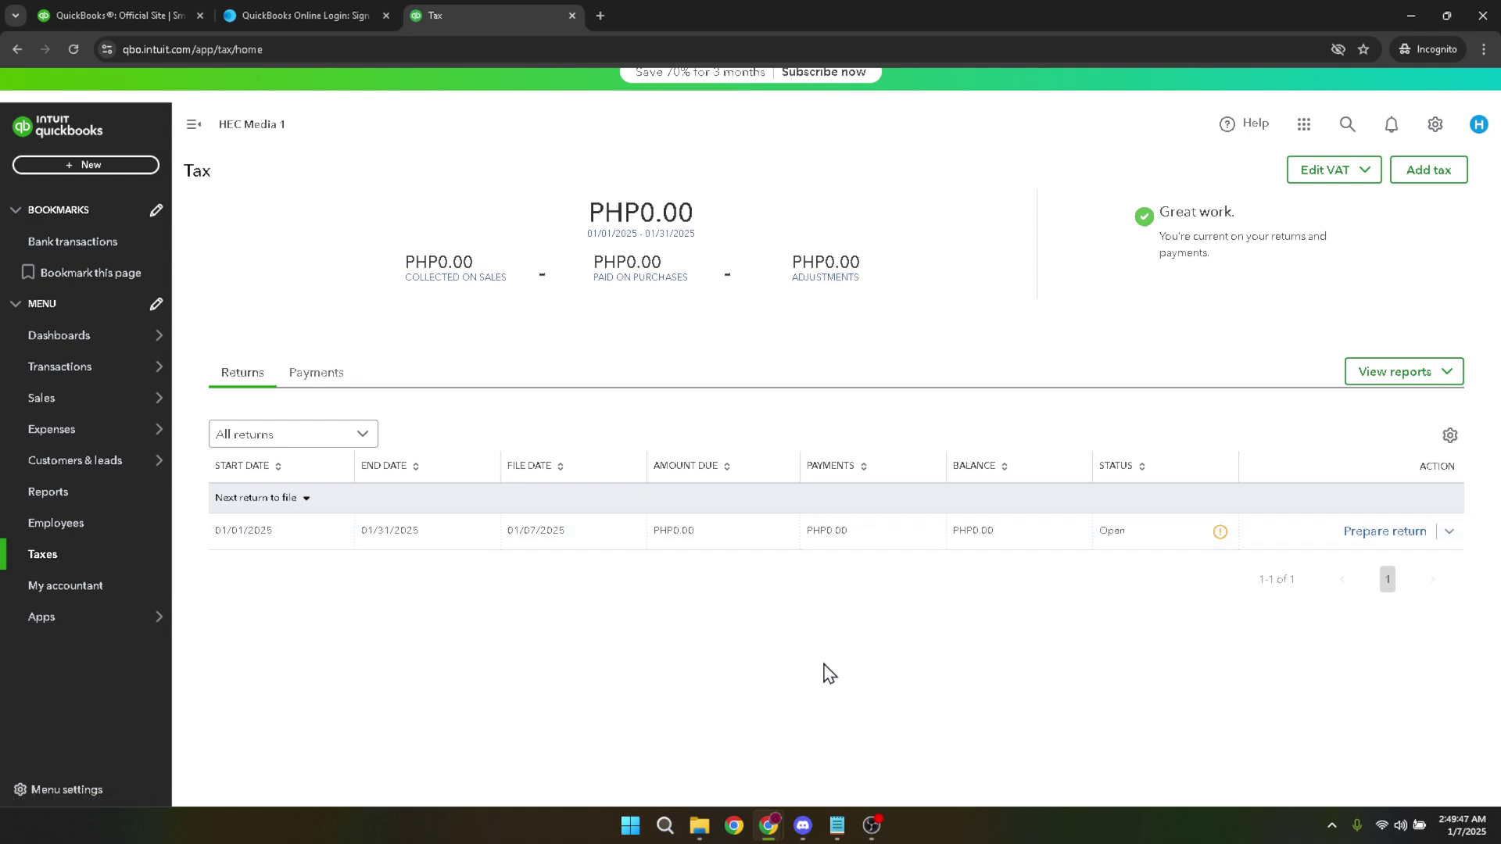
Start a new tax rate and fill its name with the suggested 'New Tax 2025'.
{"action": "left_click", "coordinate": [1428, 172]}
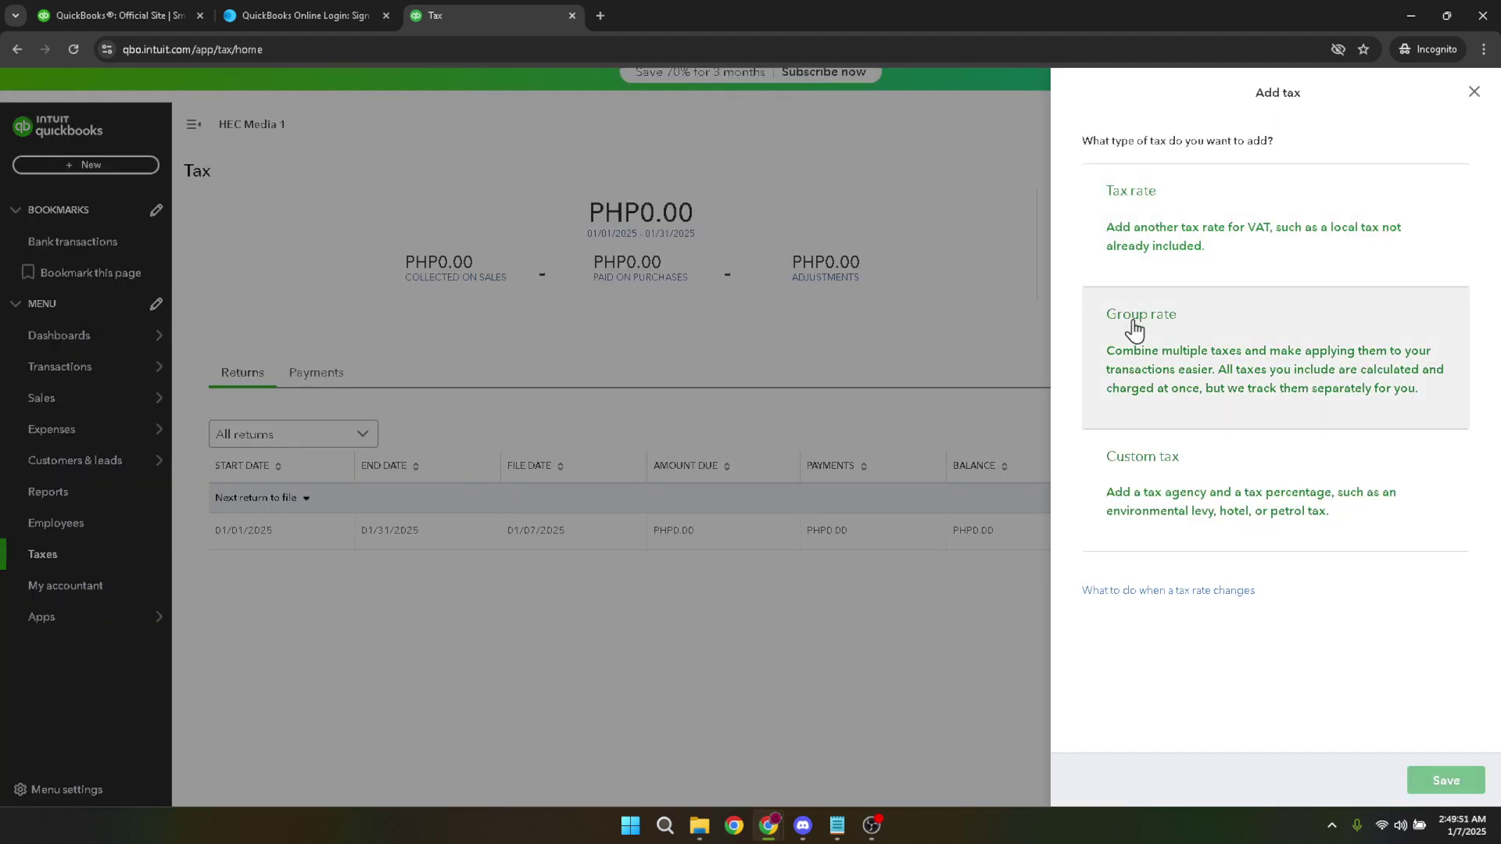
{"action": "left_click", "coordinate": [1132, 191]}
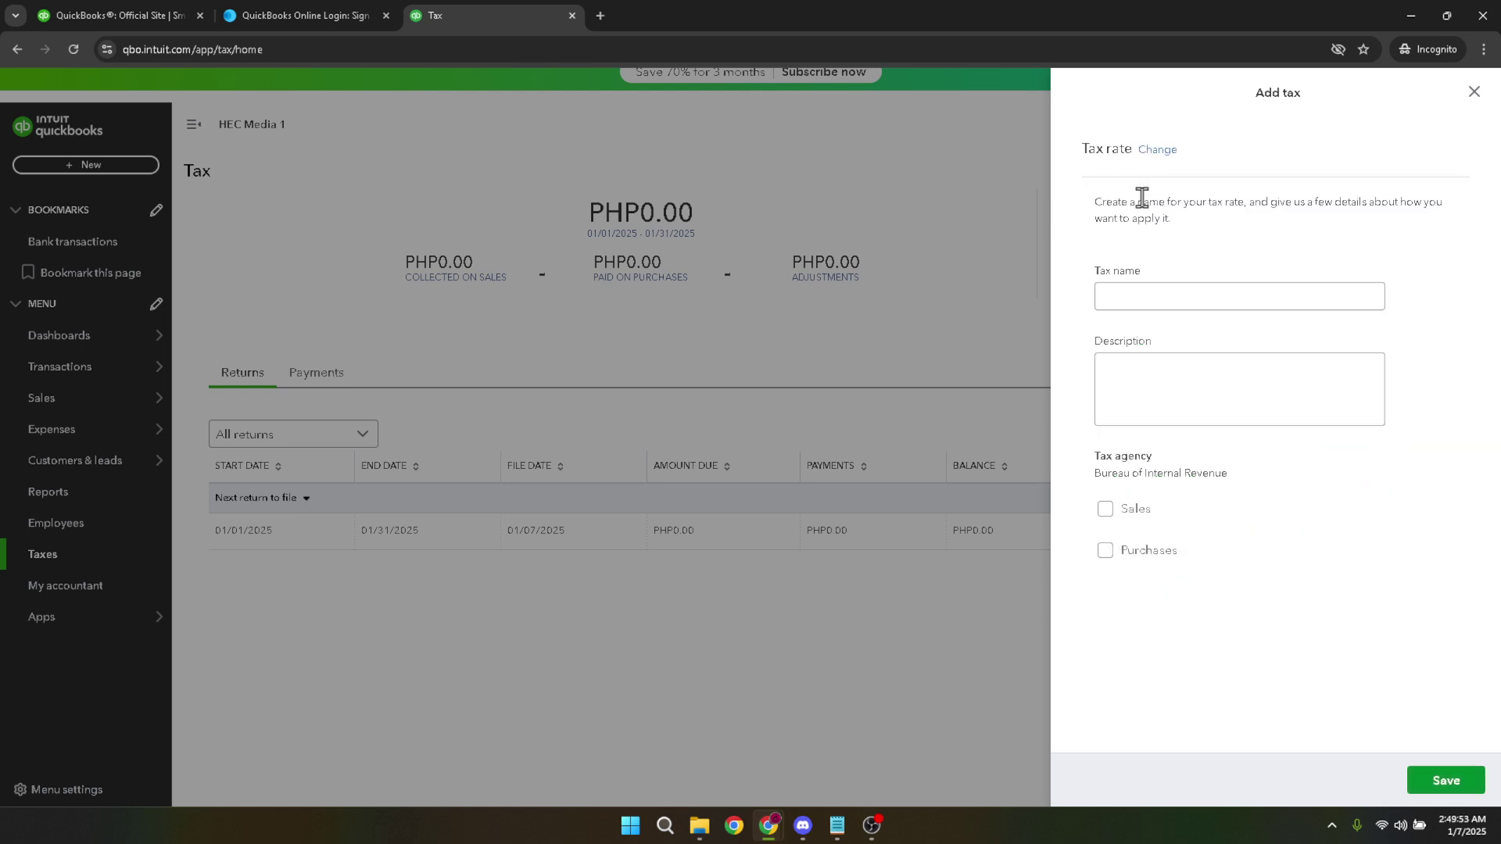
{"action": "left_click", "coordinate": [1138, 288]}
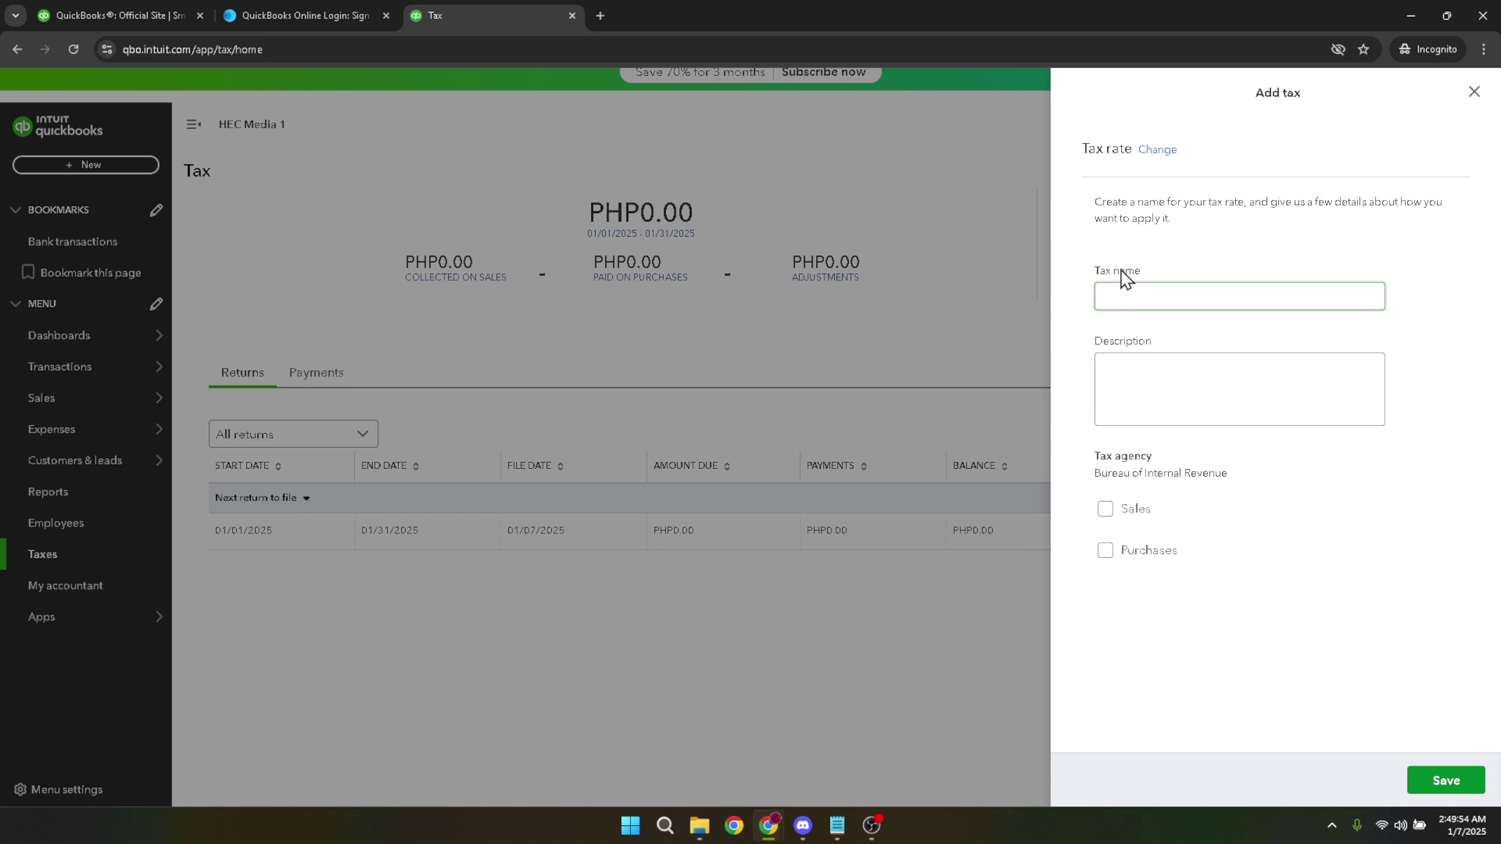
{"action": "left_click", "coordinate": [1138, 300]}
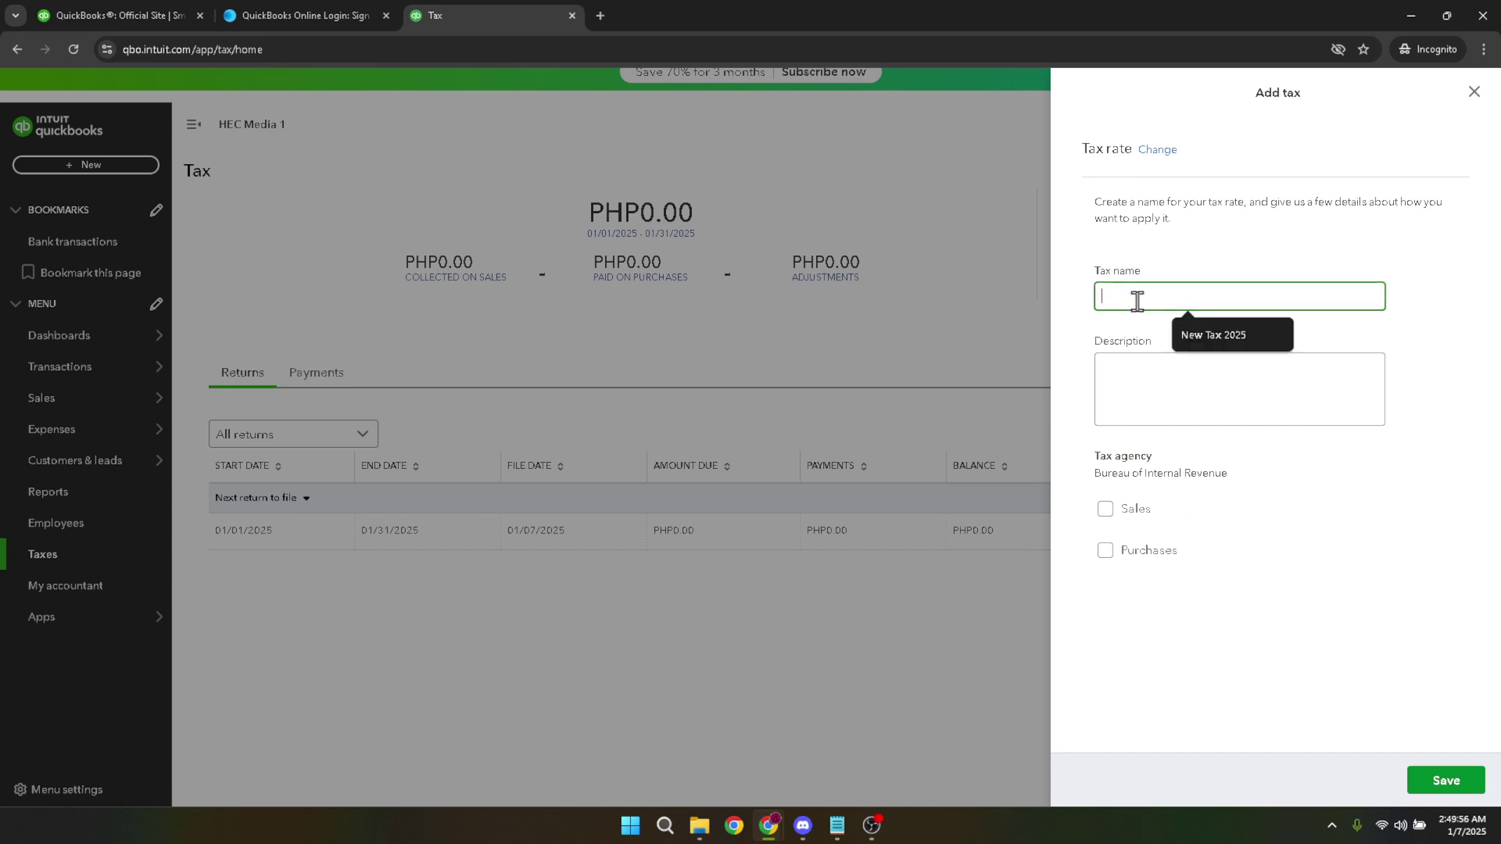
{"action": "left_click", "coordinate": [1208, 337]}
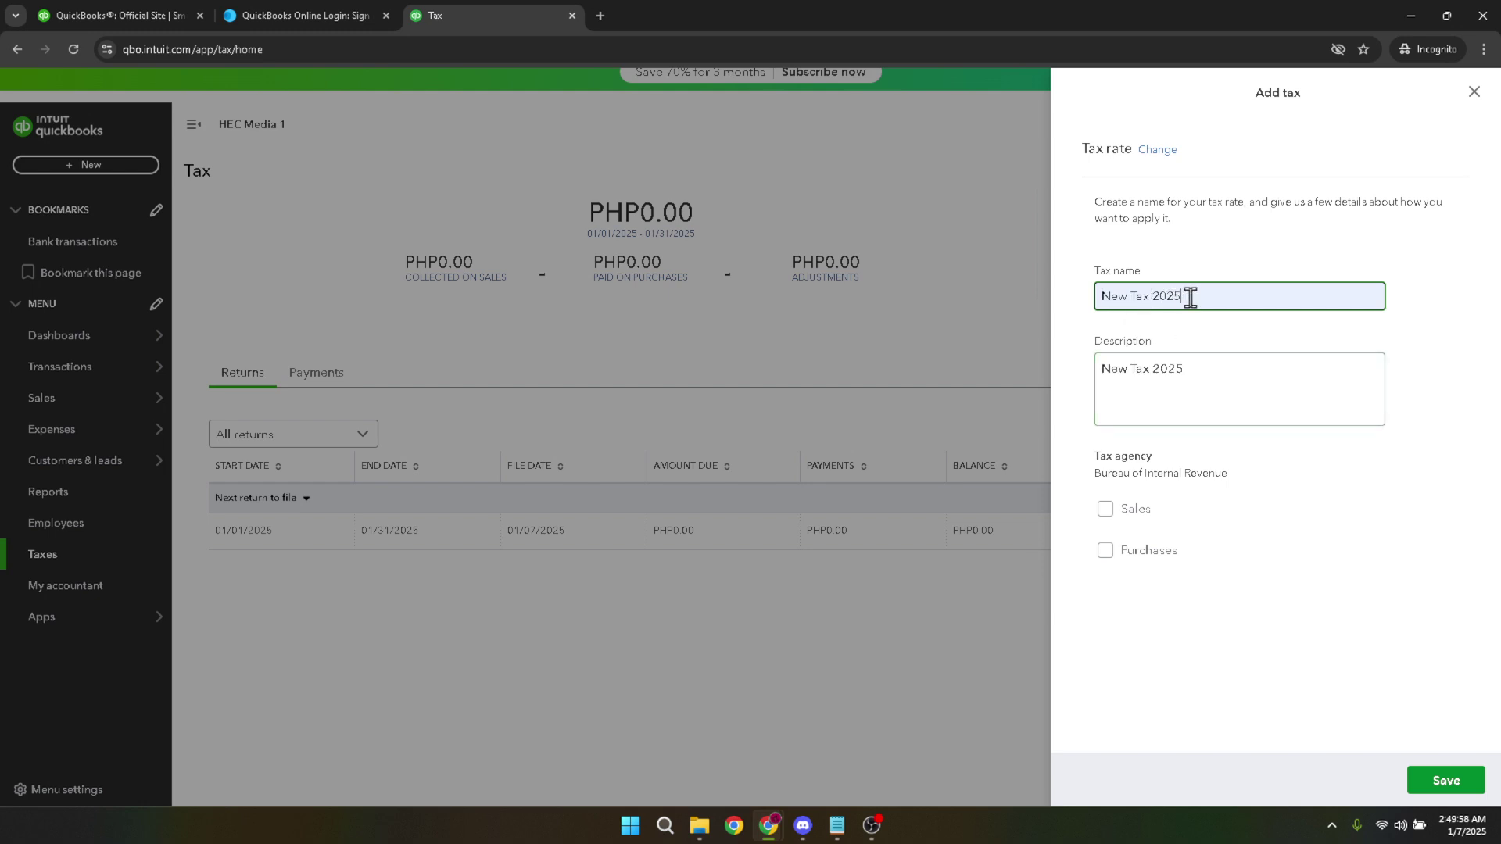
{"action": "left_click_drag", "start_coordinate": [1189, 296], "coordinate": [1083, 298]}
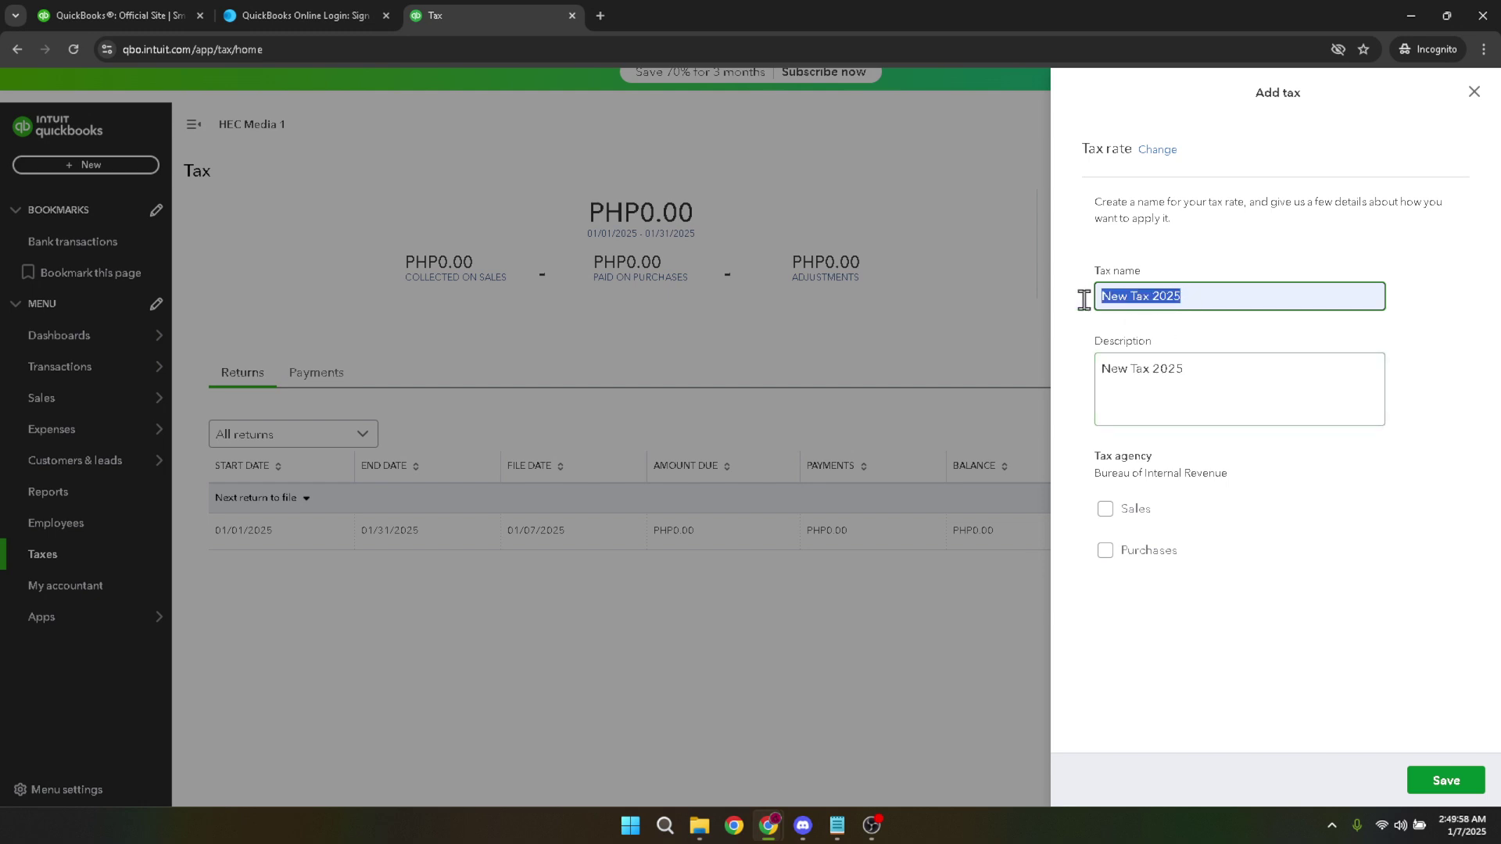
{"action": "left_click", "coordinate": [1204, 381]}
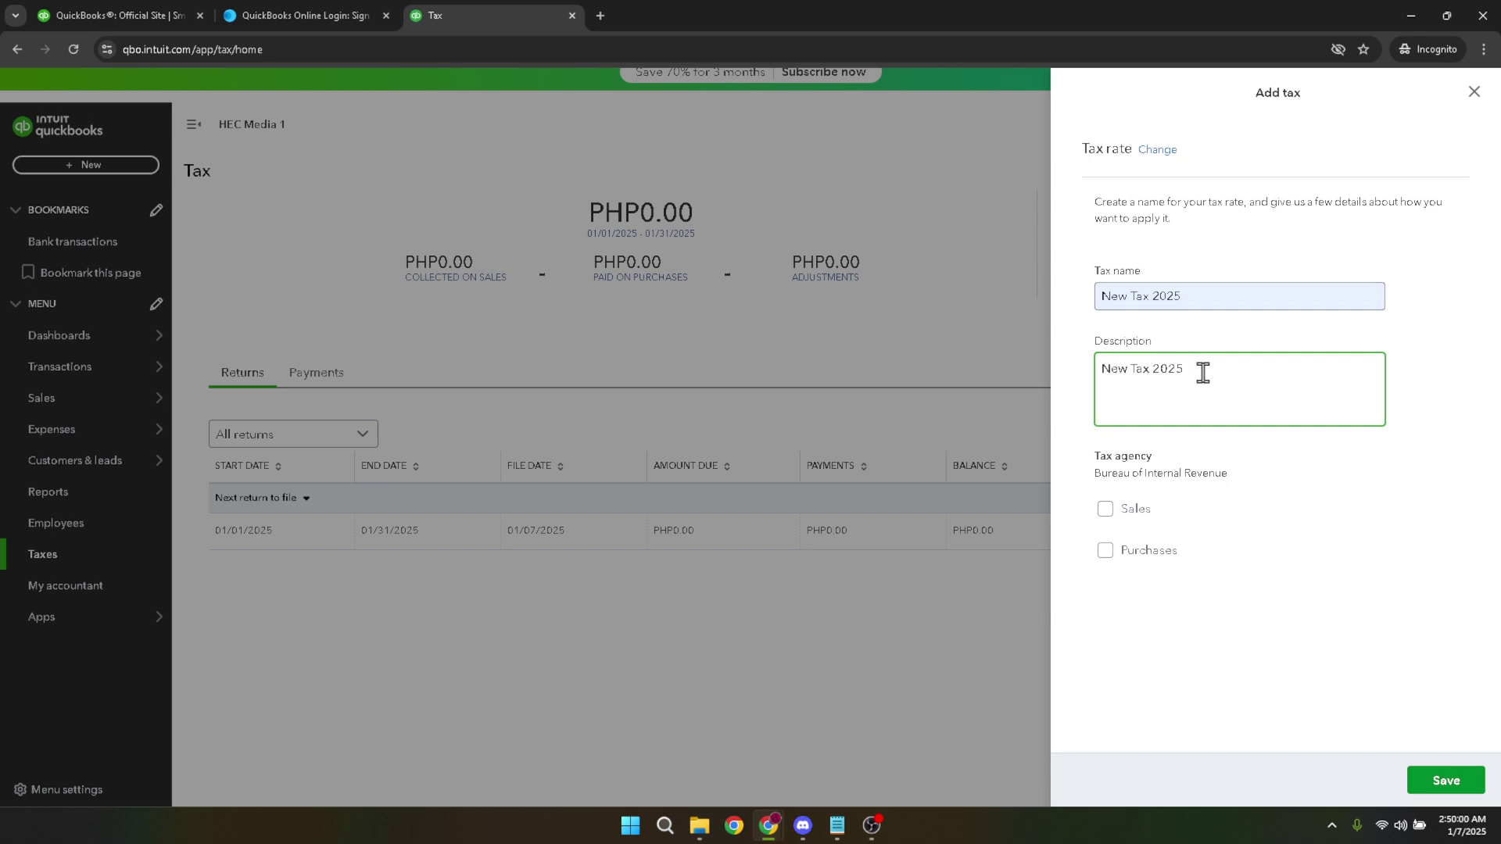
Change the description to 'New Tax for Q1 of 2025'.
{"action": "left_click", "coordinate": [1150, 370]}
{"action": "left_click_drag", "start_coordinate": [1146, 454], "coordinate": [1093, 467]}
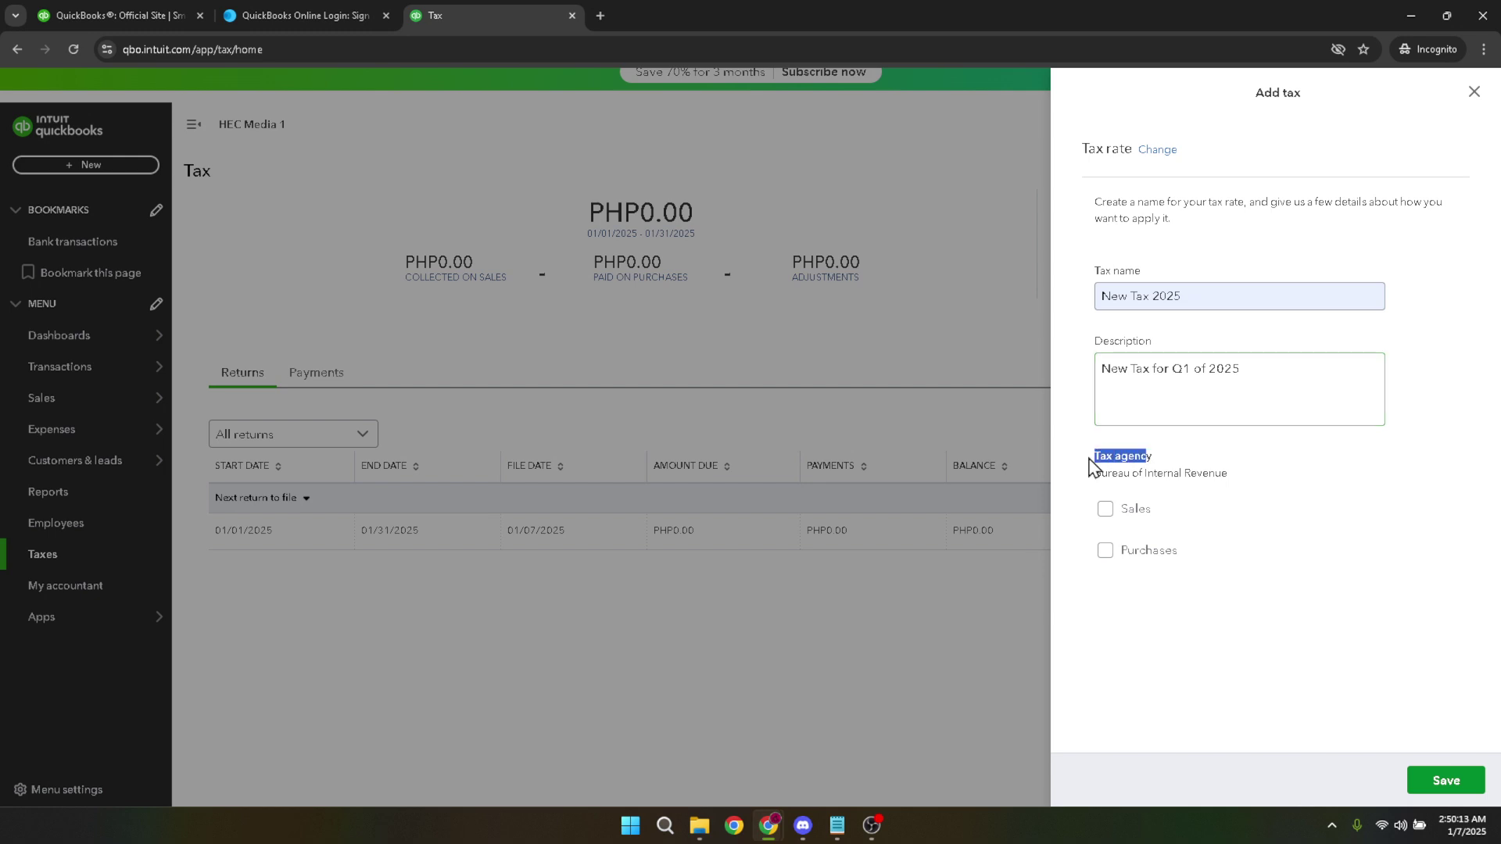
{"action": "left_click", "coordinate": [1222, 472]}
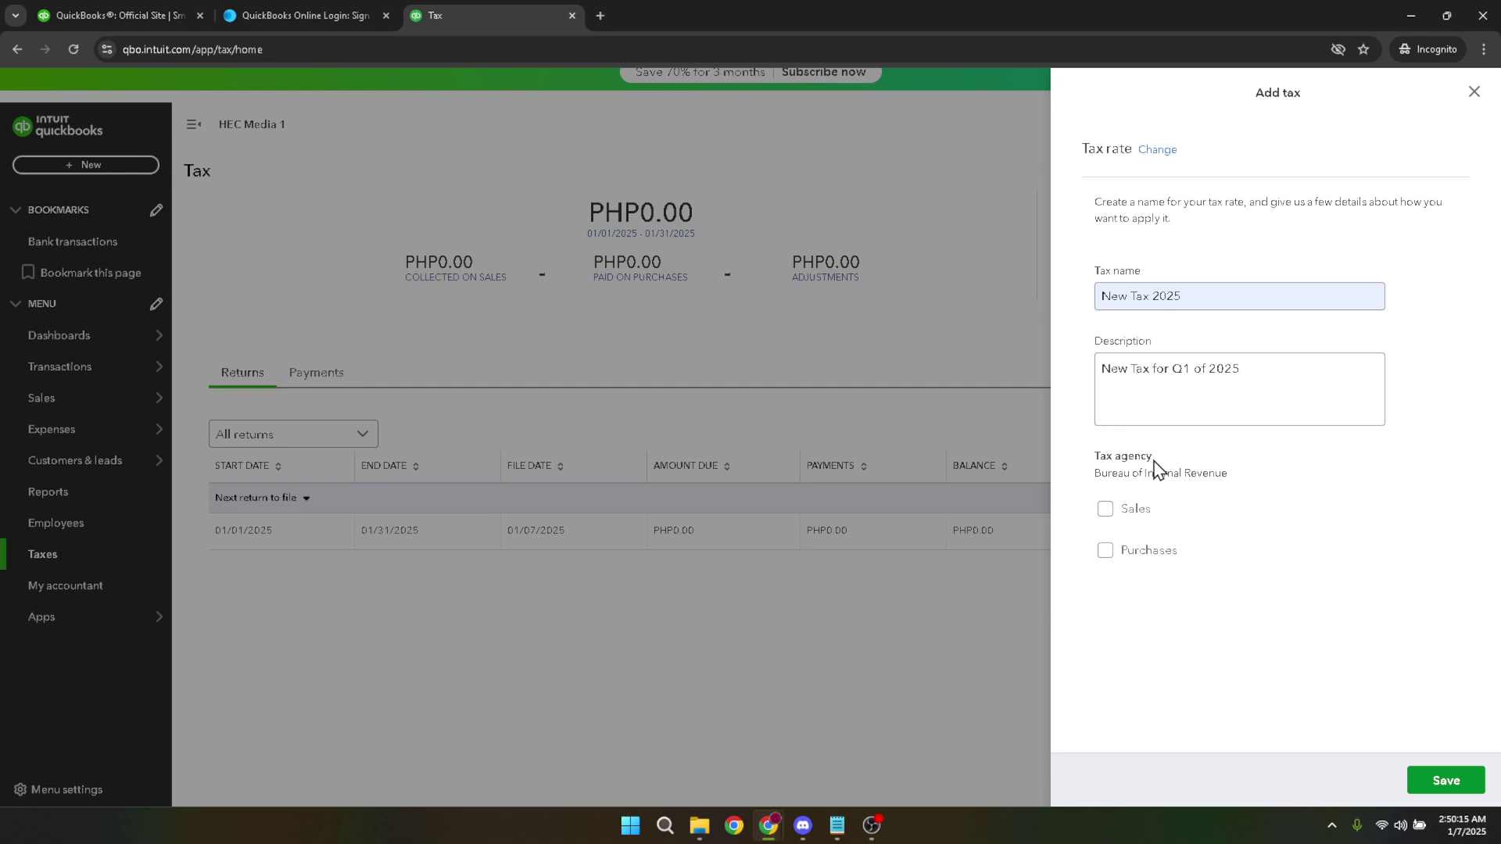
{"action": "left_click_drag", "start_coordinate": [1157, 468], "coordinate": [1063, 459]}
{"action": "left_click", "coordinate": [1098, 473]}
Apply the tax to purchases only at a 10% rate, leaving Sales unchecked.
{"action": "left_click", "coordinate": [1109, 514]}
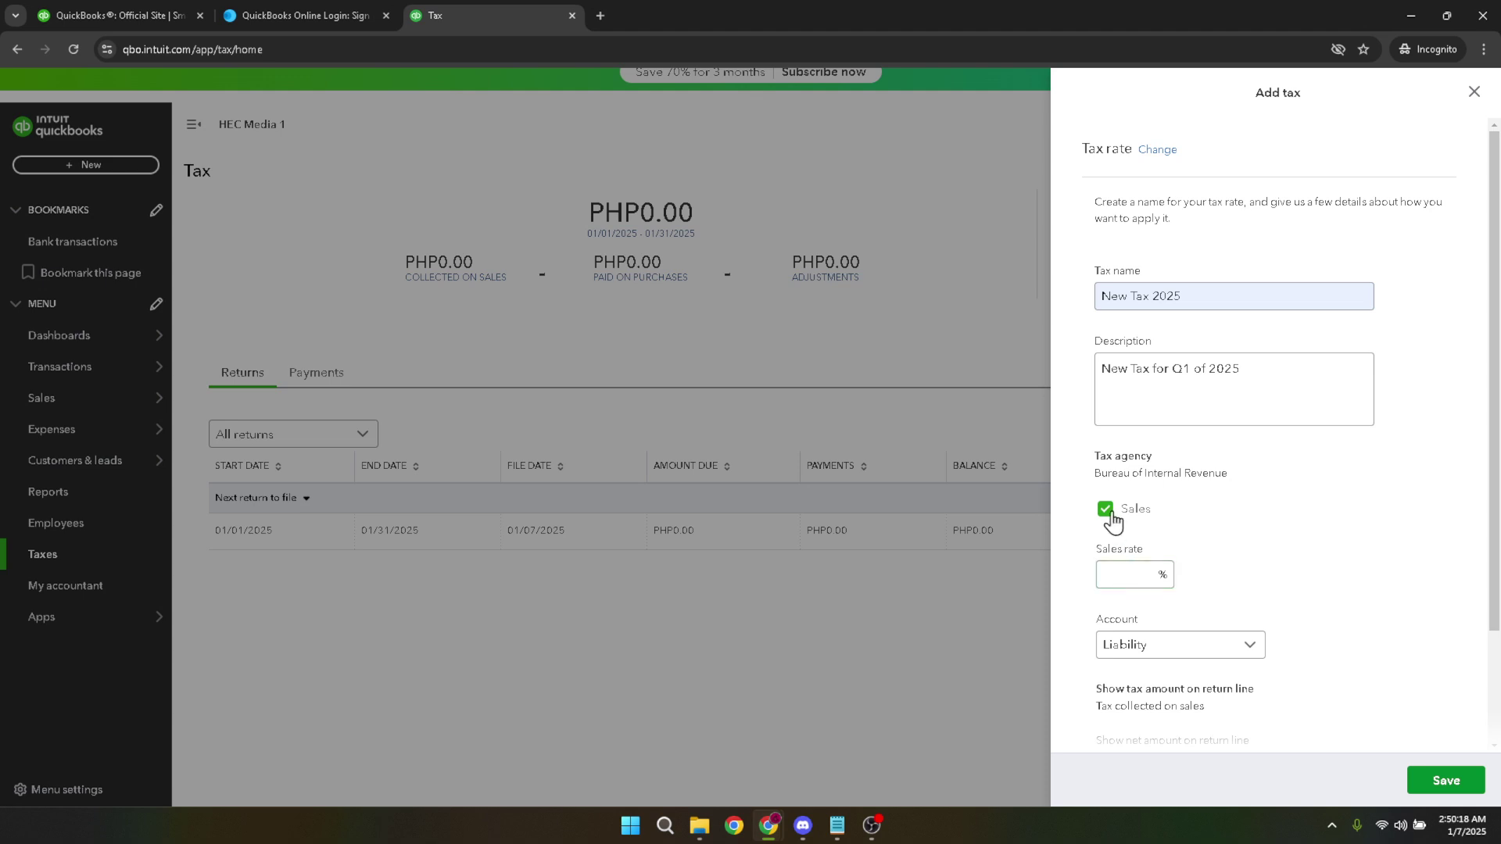
{"action": "left_click", "coordinate": [1132, 568]}
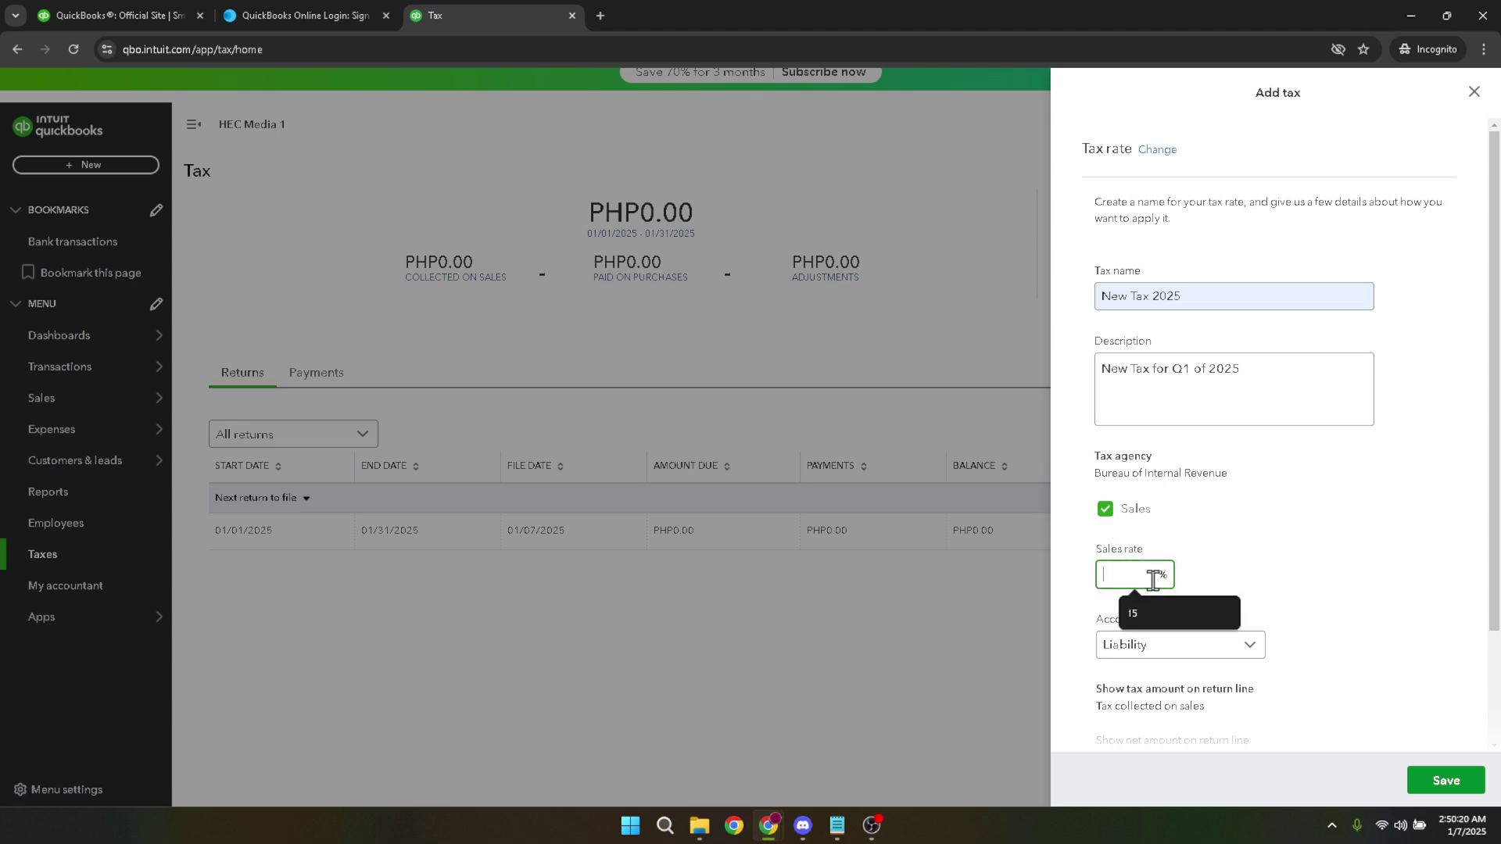
{"action": "type", "text": "15"}
{"action": "left_click", "coordinate": [1261, 562]}
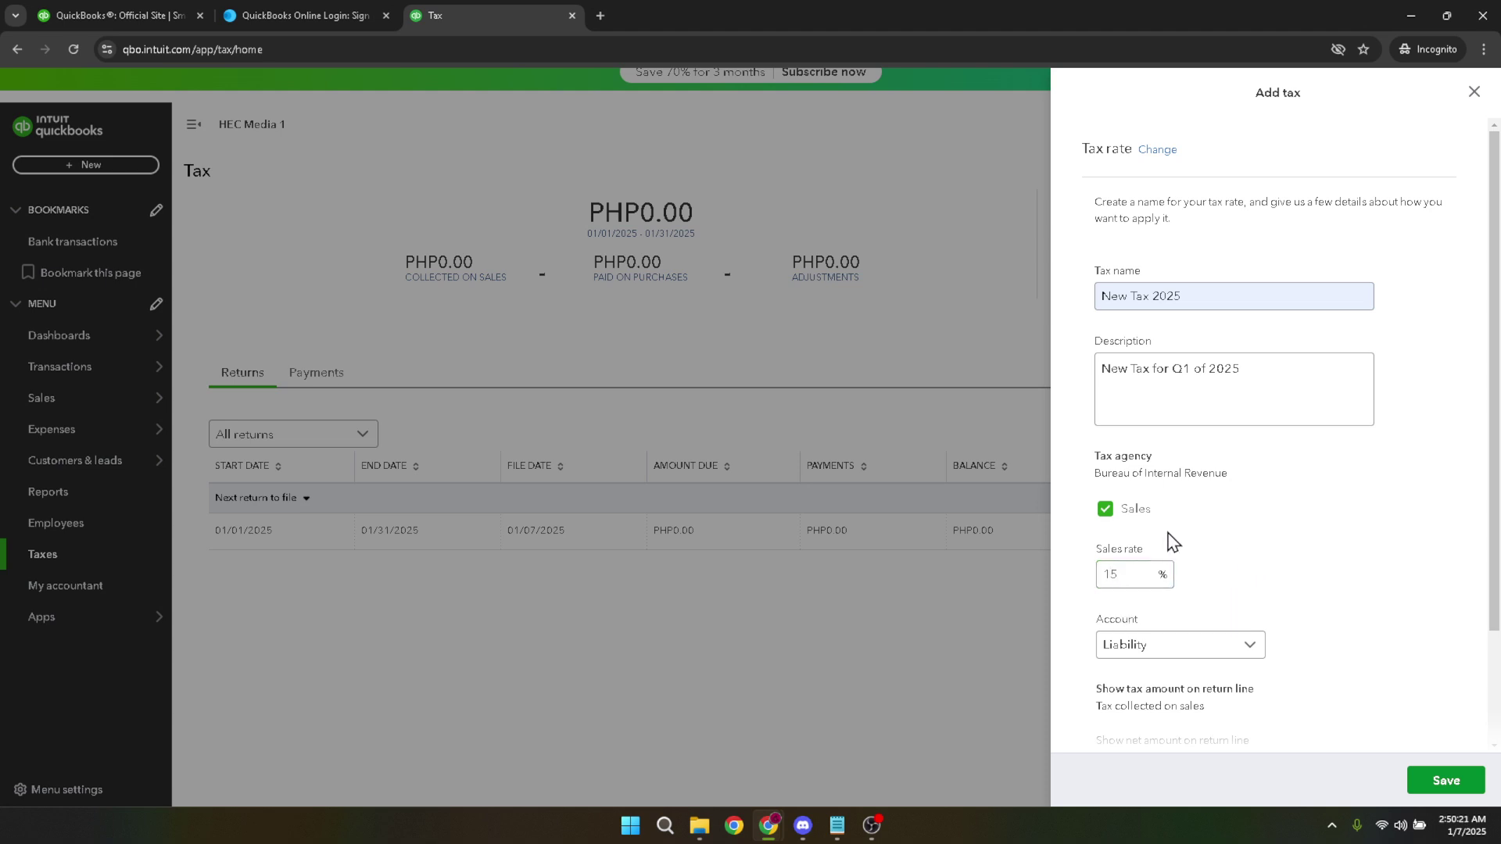
{"action": "left_click", "coordinate": [1107, 512]}
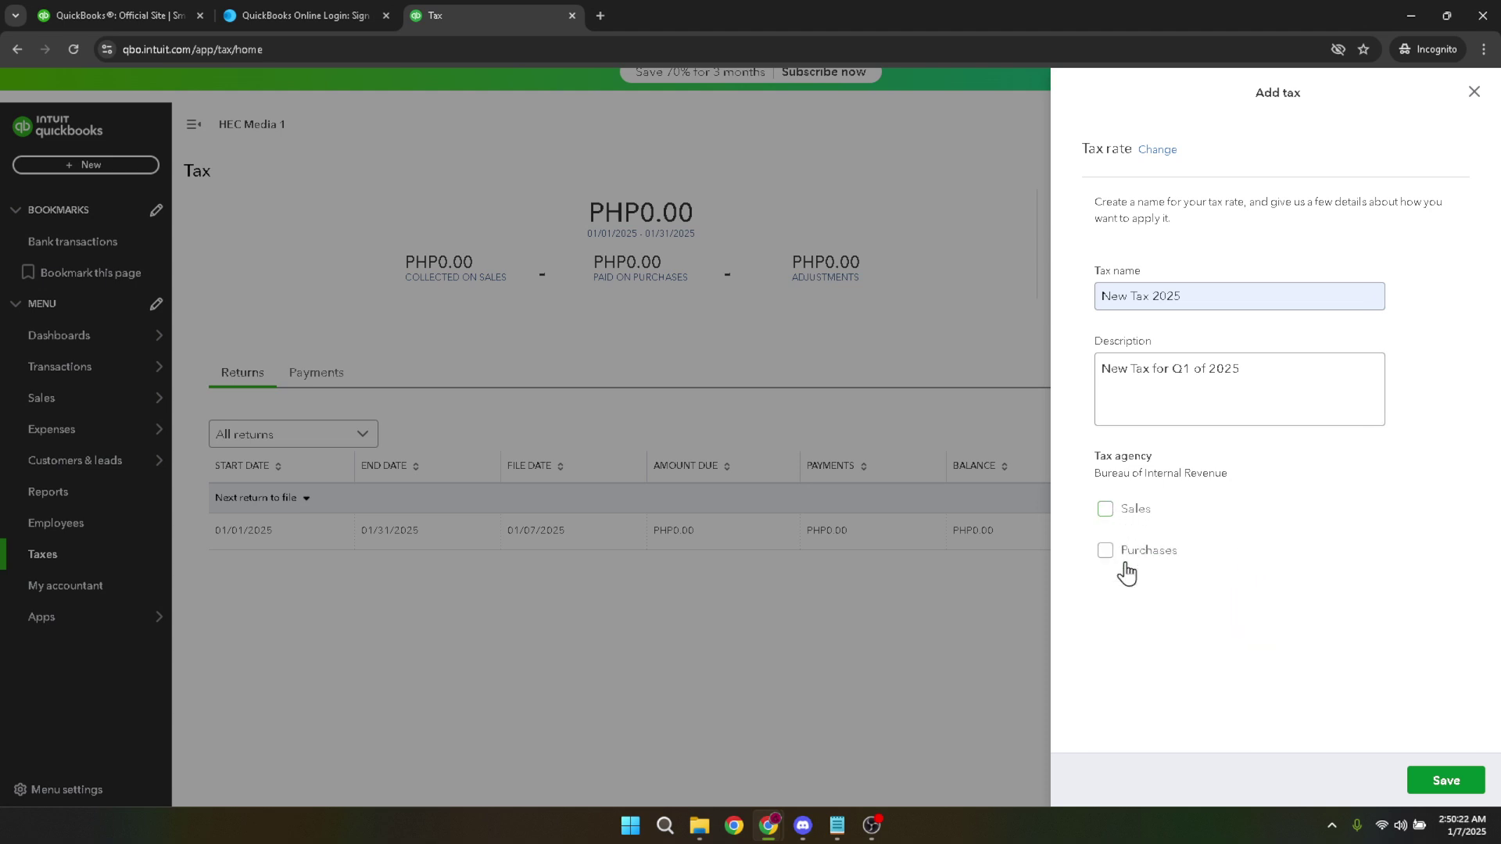
{"action": "left_click", "coordinate": [1105, 551]}
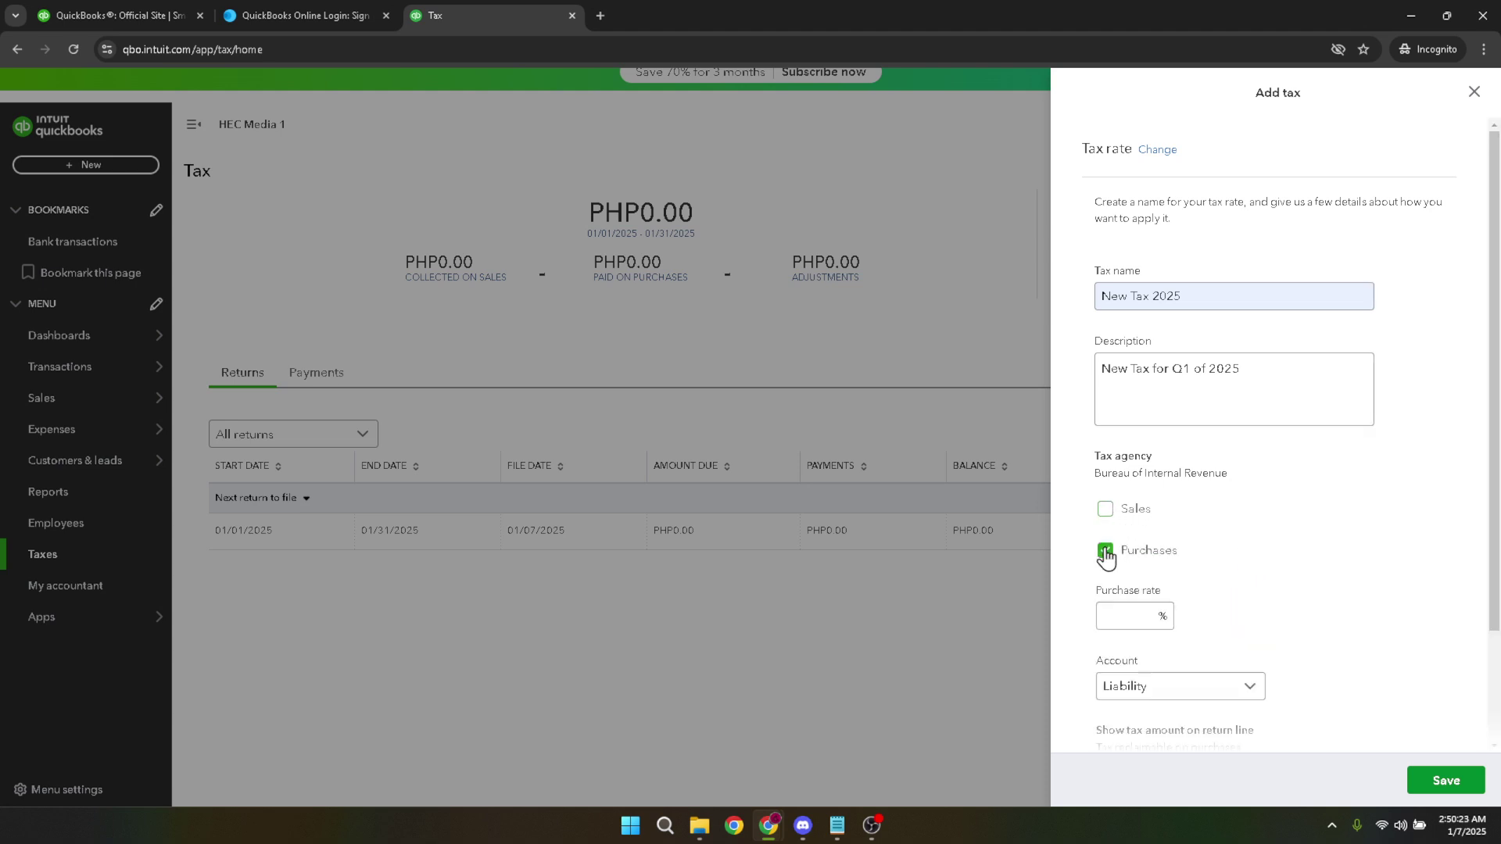
{"action": "left_click", "coordinate": [1130, 607]}
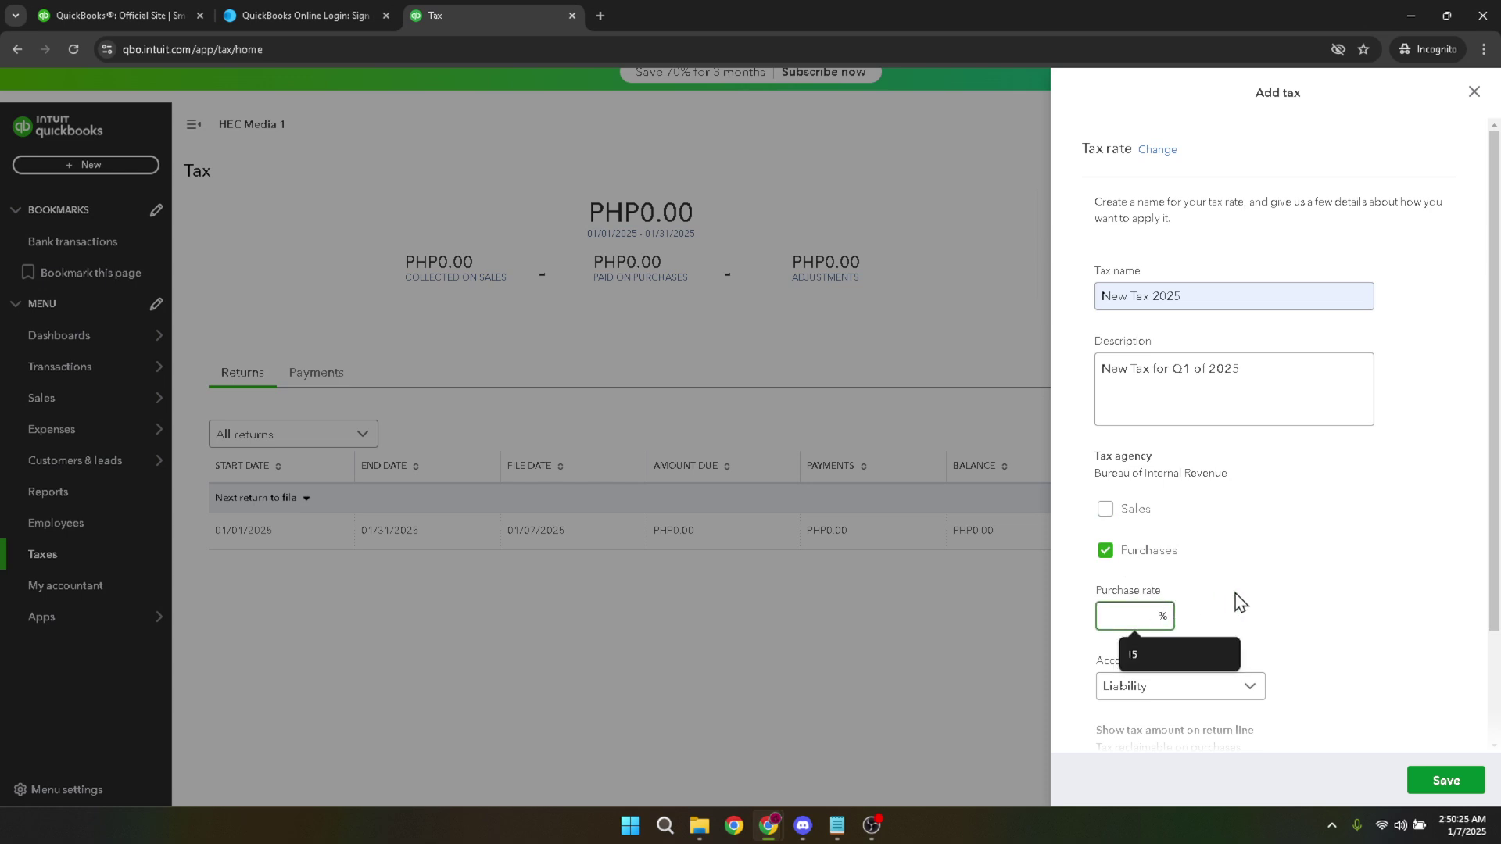
{"action": "type", "text": "10"}
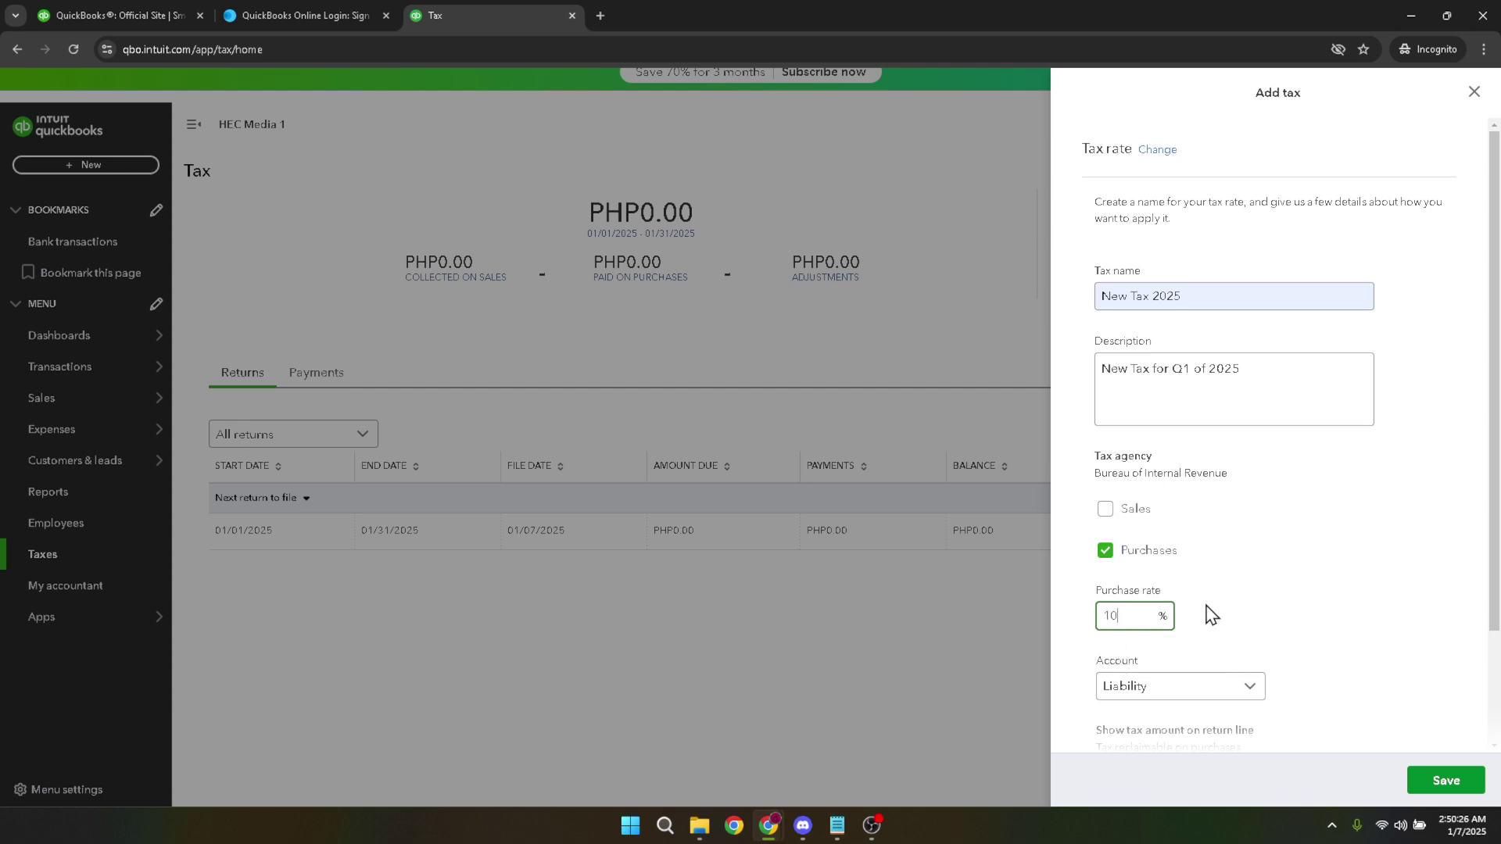
{"action": "left_click", "coordinate": [1267, 596]}
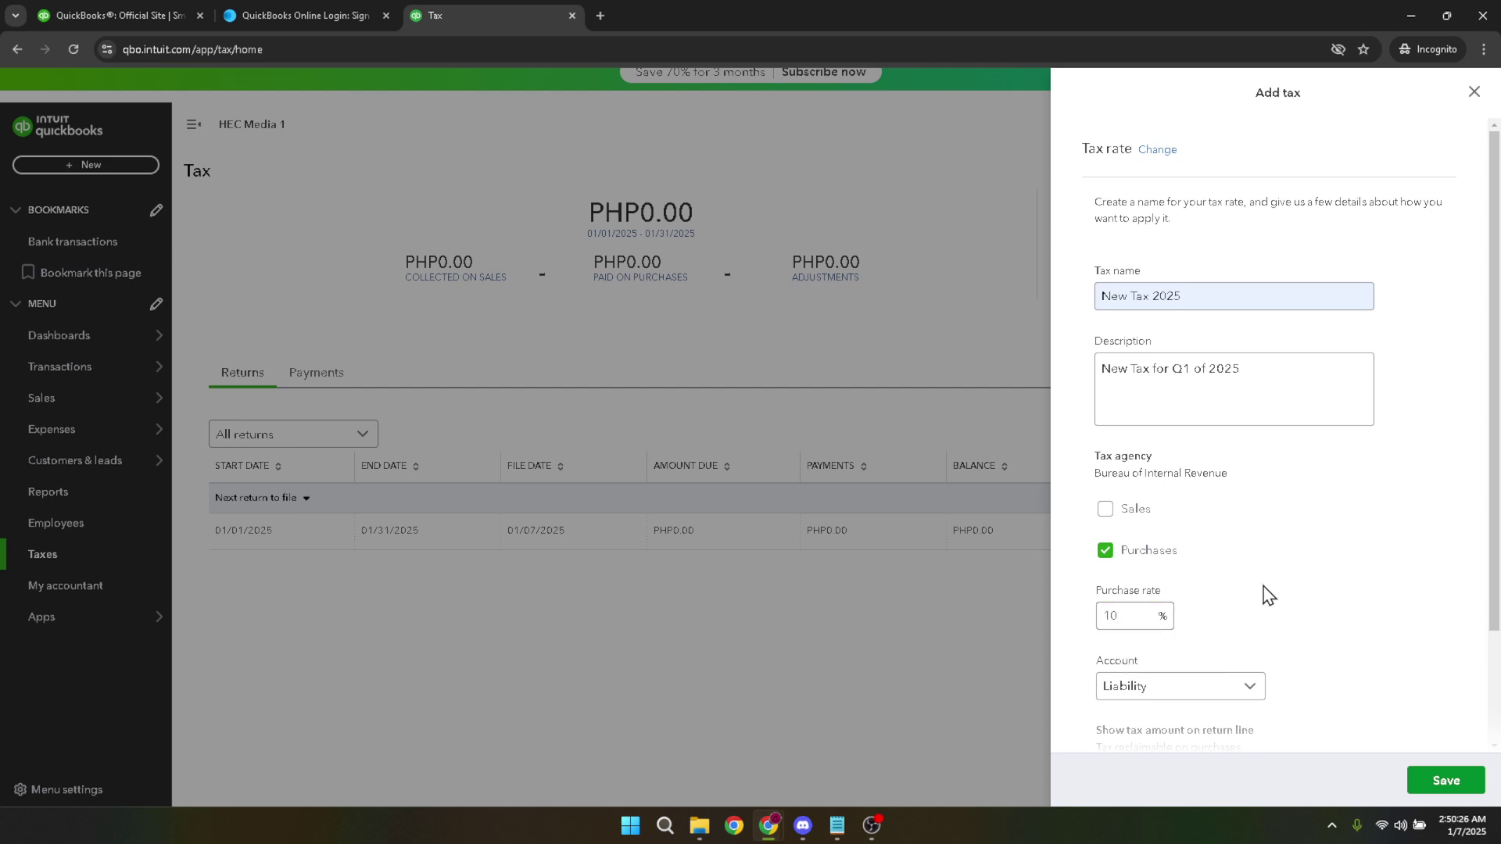
Set the tax's account type to Non-tracking instead of Expense.
{"action": "left_click", "coordinate": [1216, 690]}
{"action": "scroll", "coordinate": [1206, 700], "scroll_direction": "down", "scroll_amount": 2}
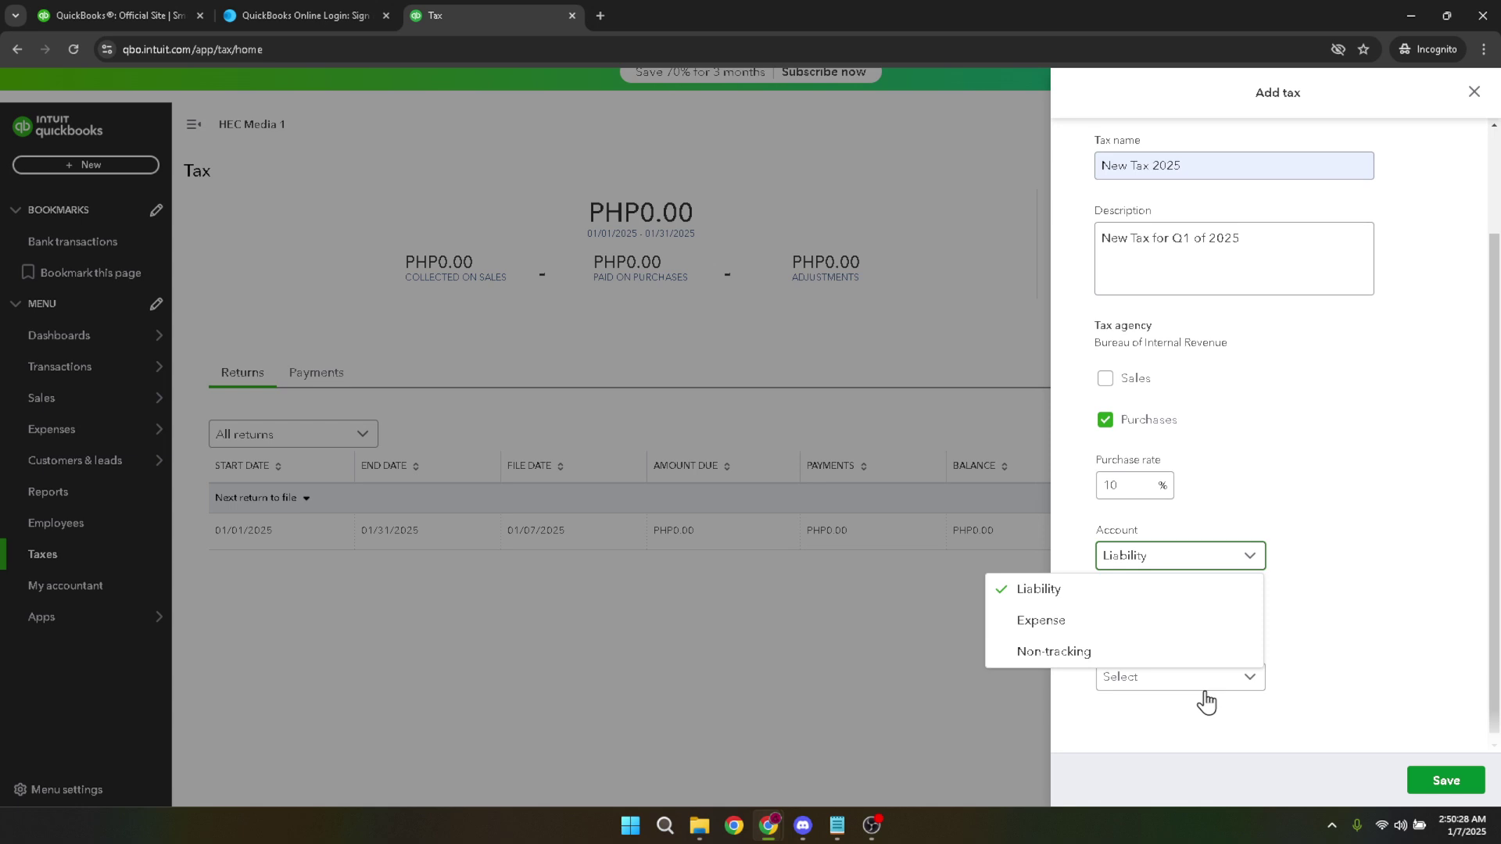
{"action": "left_click", "coordinate": [1055, 621]}
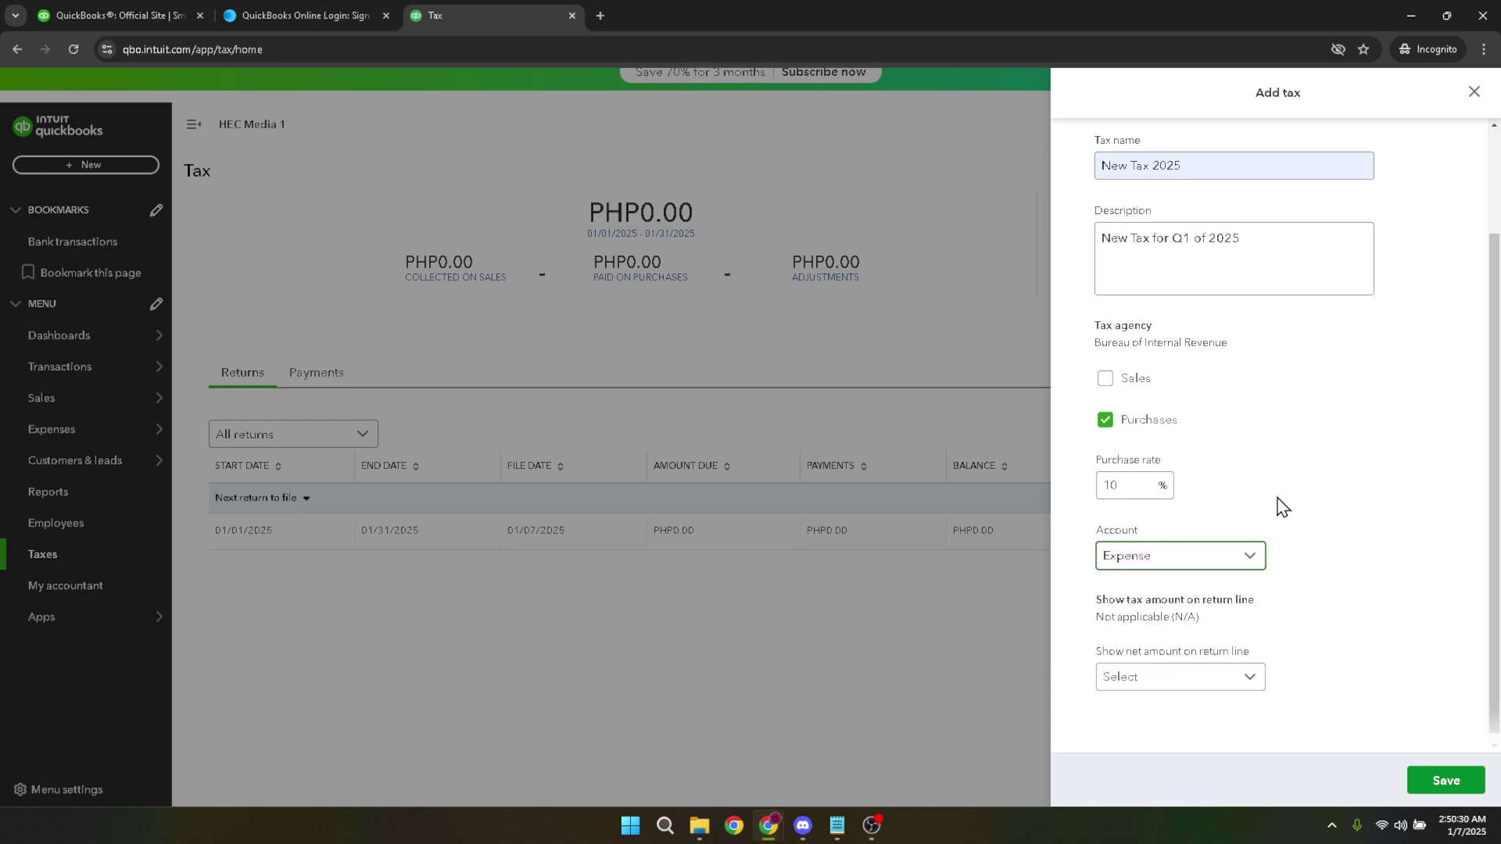
{"action": "left_click", "coordinate": [1222, 567]}
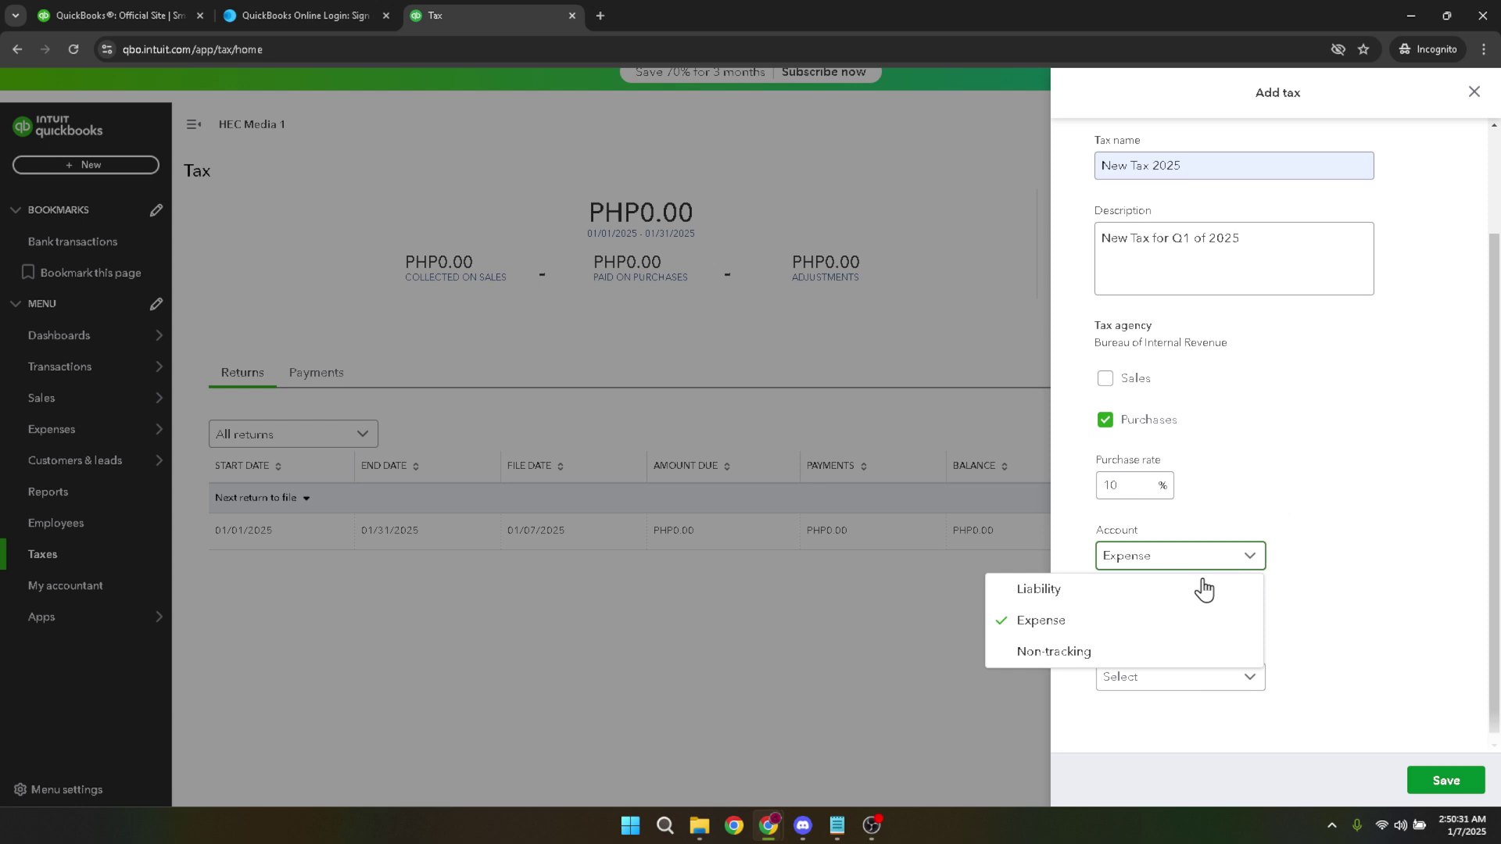
{"action": "left_click", "coordinate": [1096, 652]}
{"action": "left_click", "coordinate": [1332, 569]}
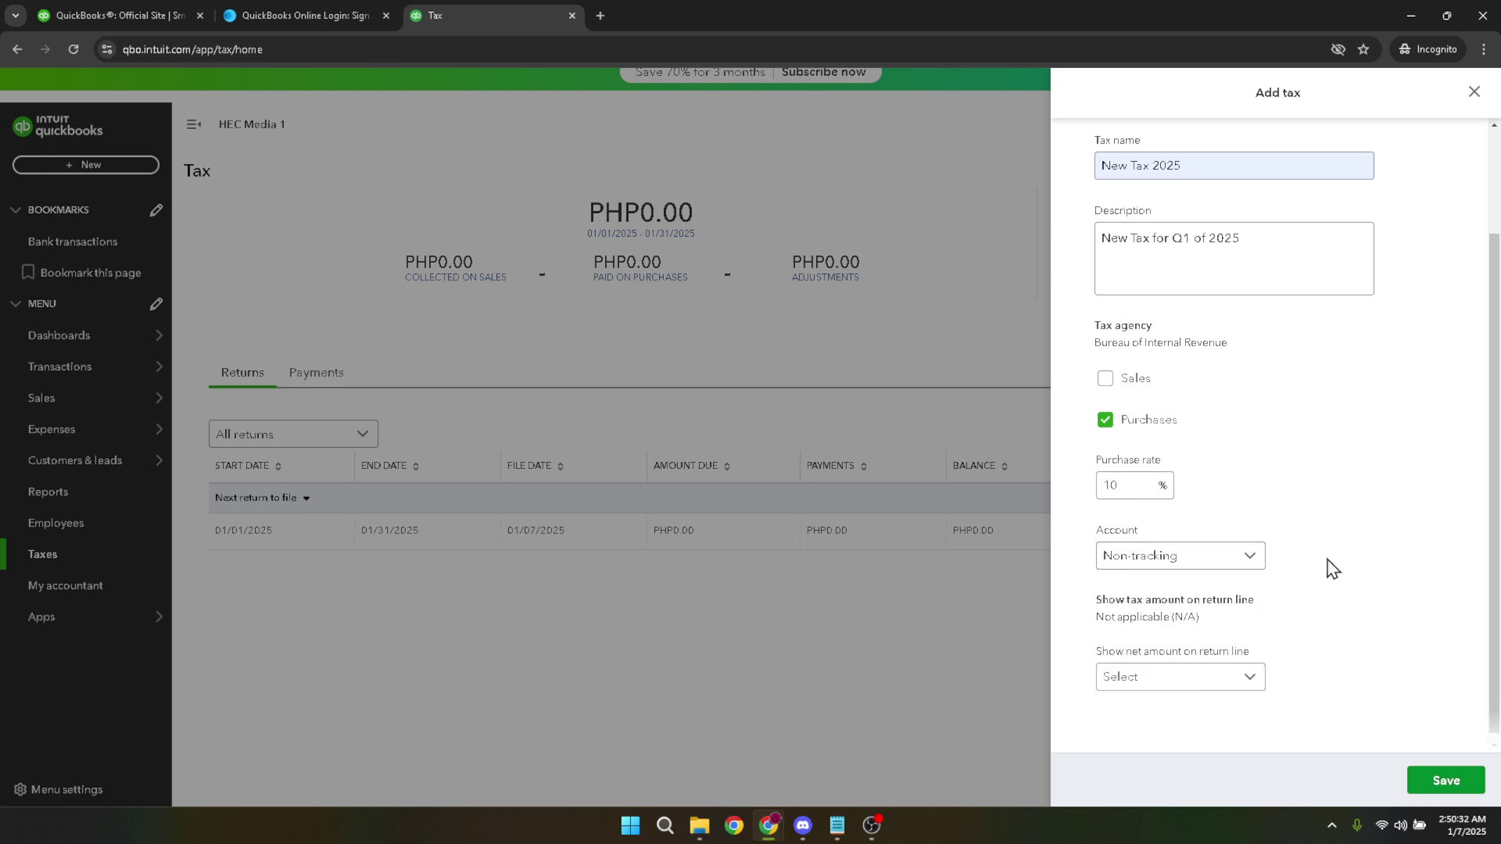
Show total taxable purchases before tax on the return line and save the tax.
{"action": "left_click", "coordinate": [1165, 498]}
{"action": "left_click", "coordinate": [1191, 682]}
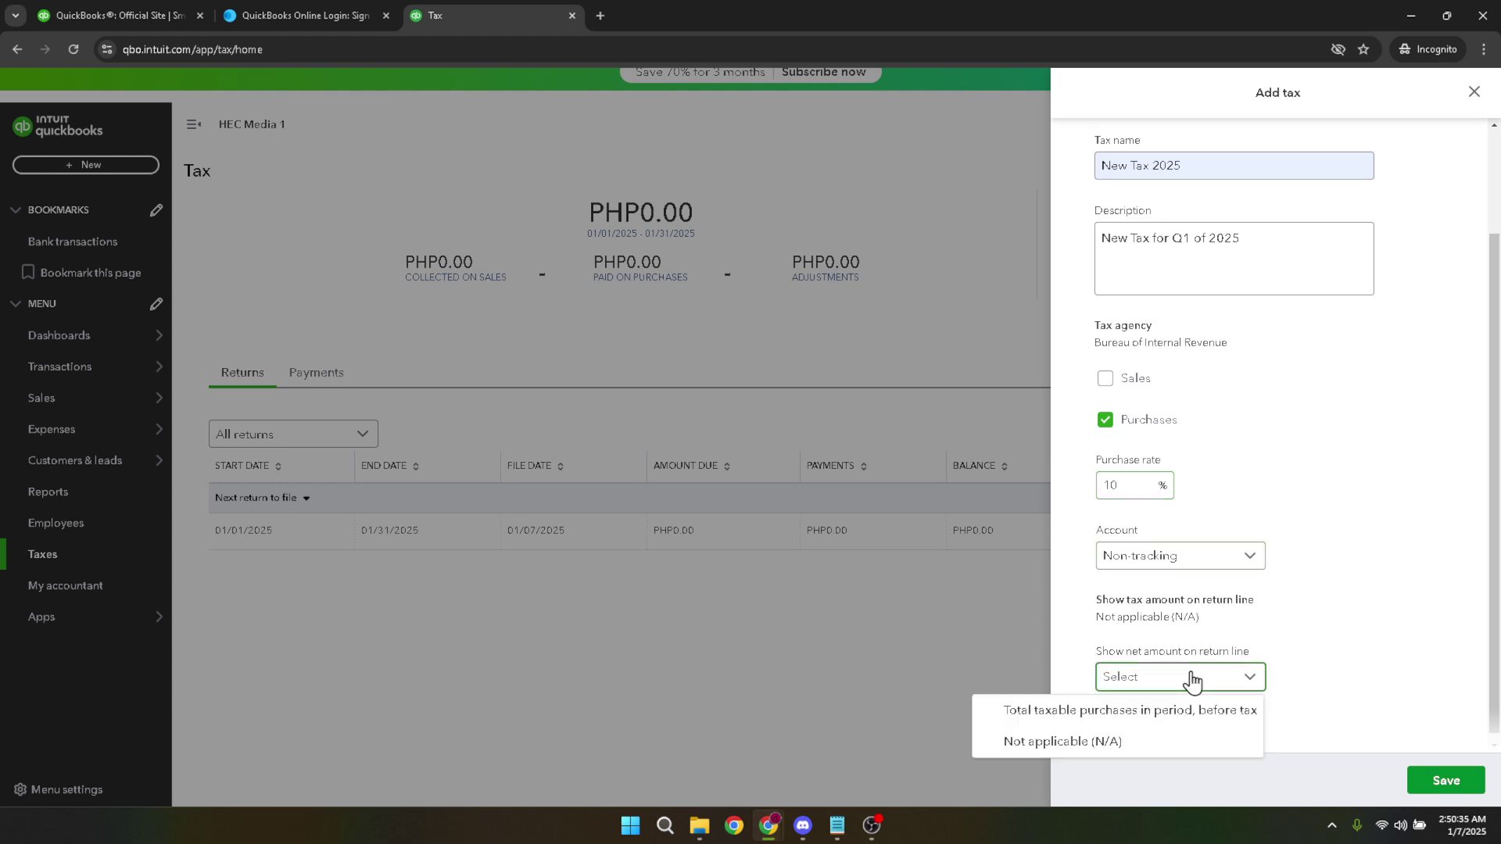
{"action": "left_click", "coordinate": [1165, 743]}
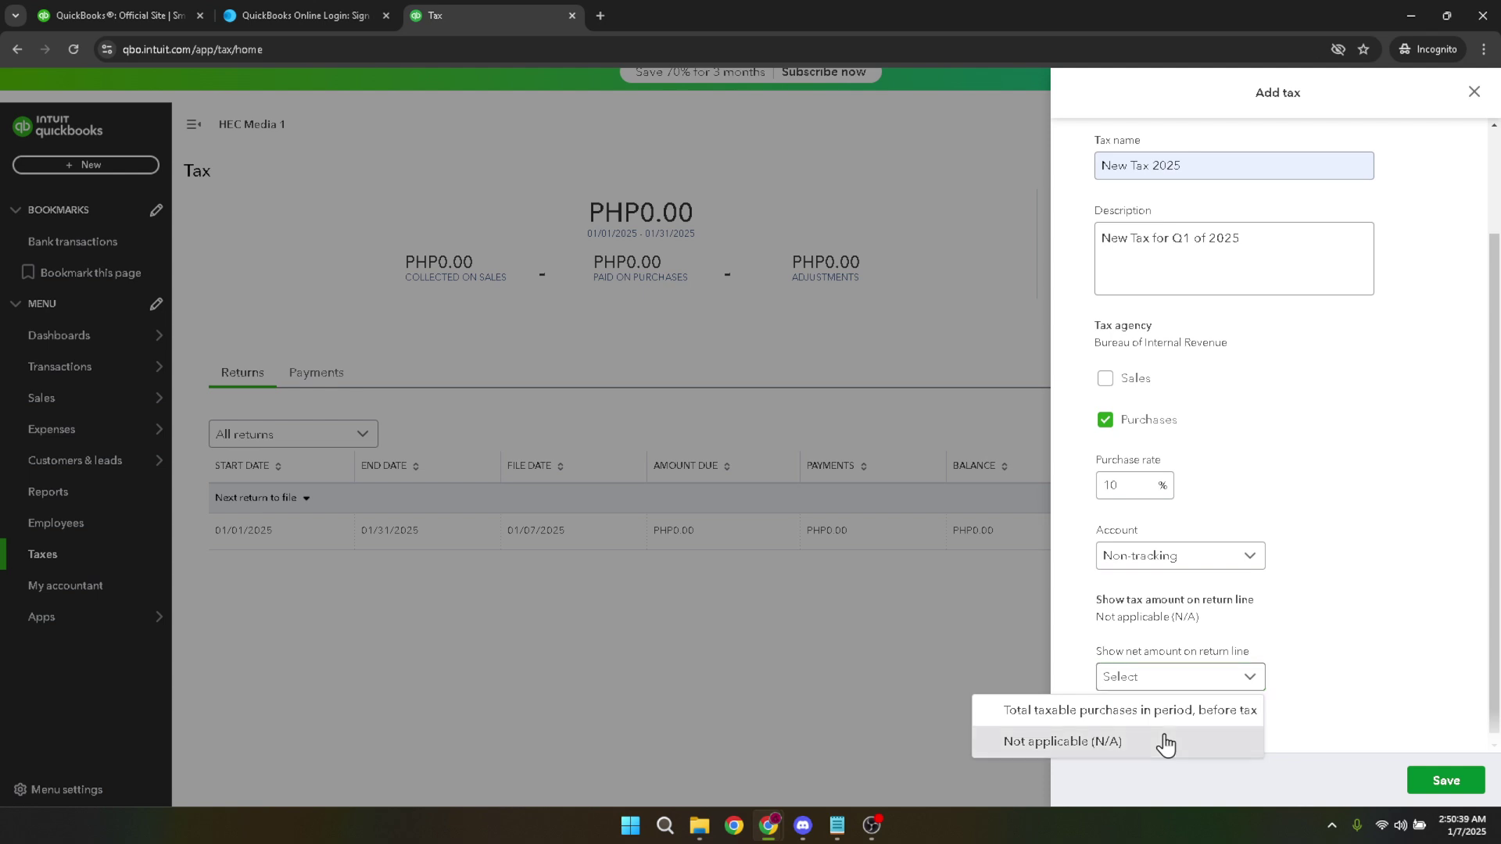
{"action": "left_click_drag", "start_coordinate": [1165, 742], "coordinate": [1170, 719]}
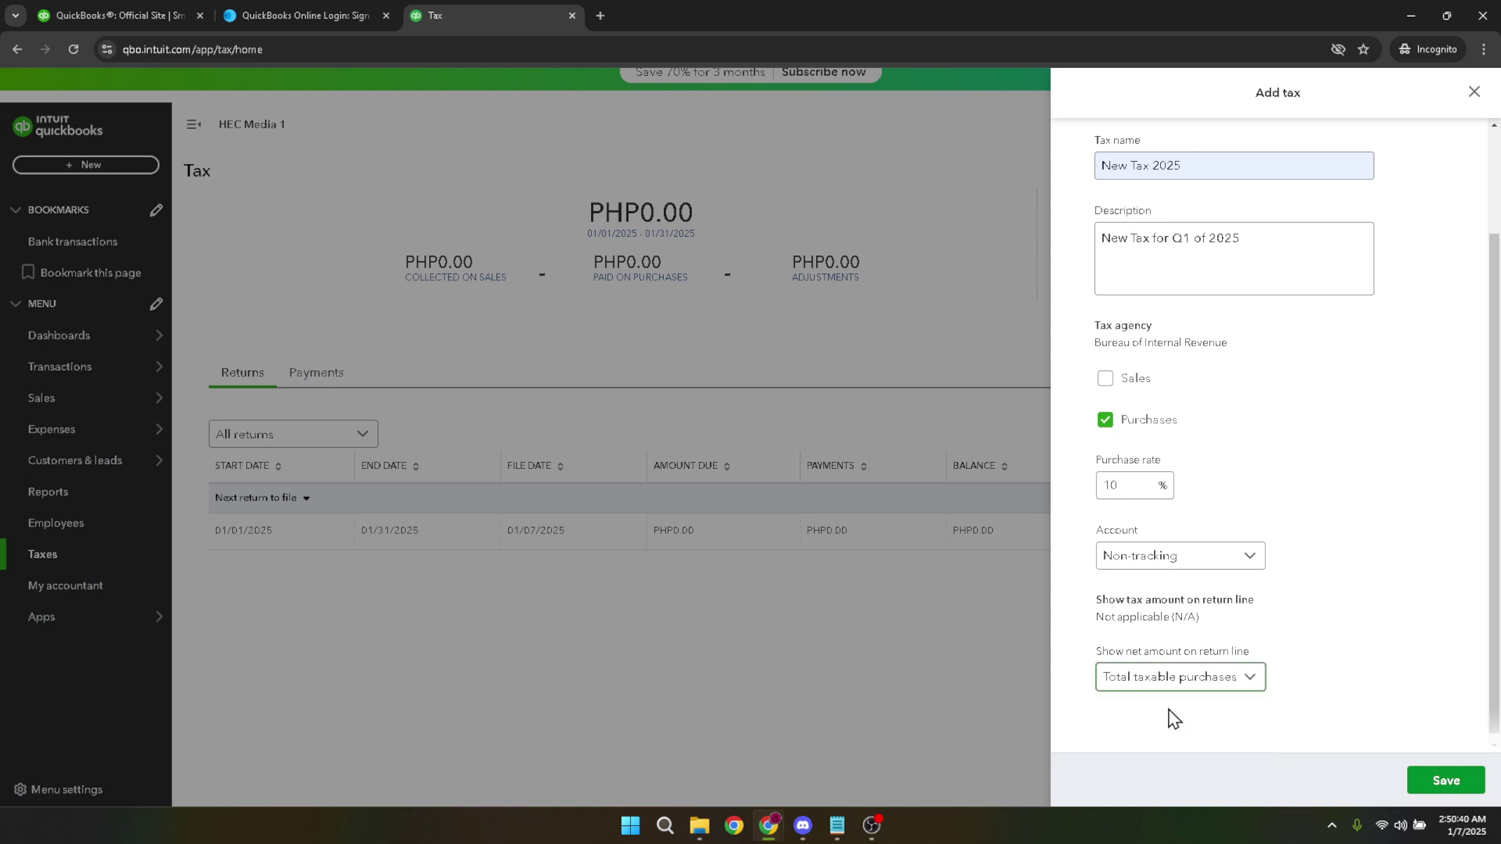
{"action": "left_click", "coordinate": [1432, 783]}
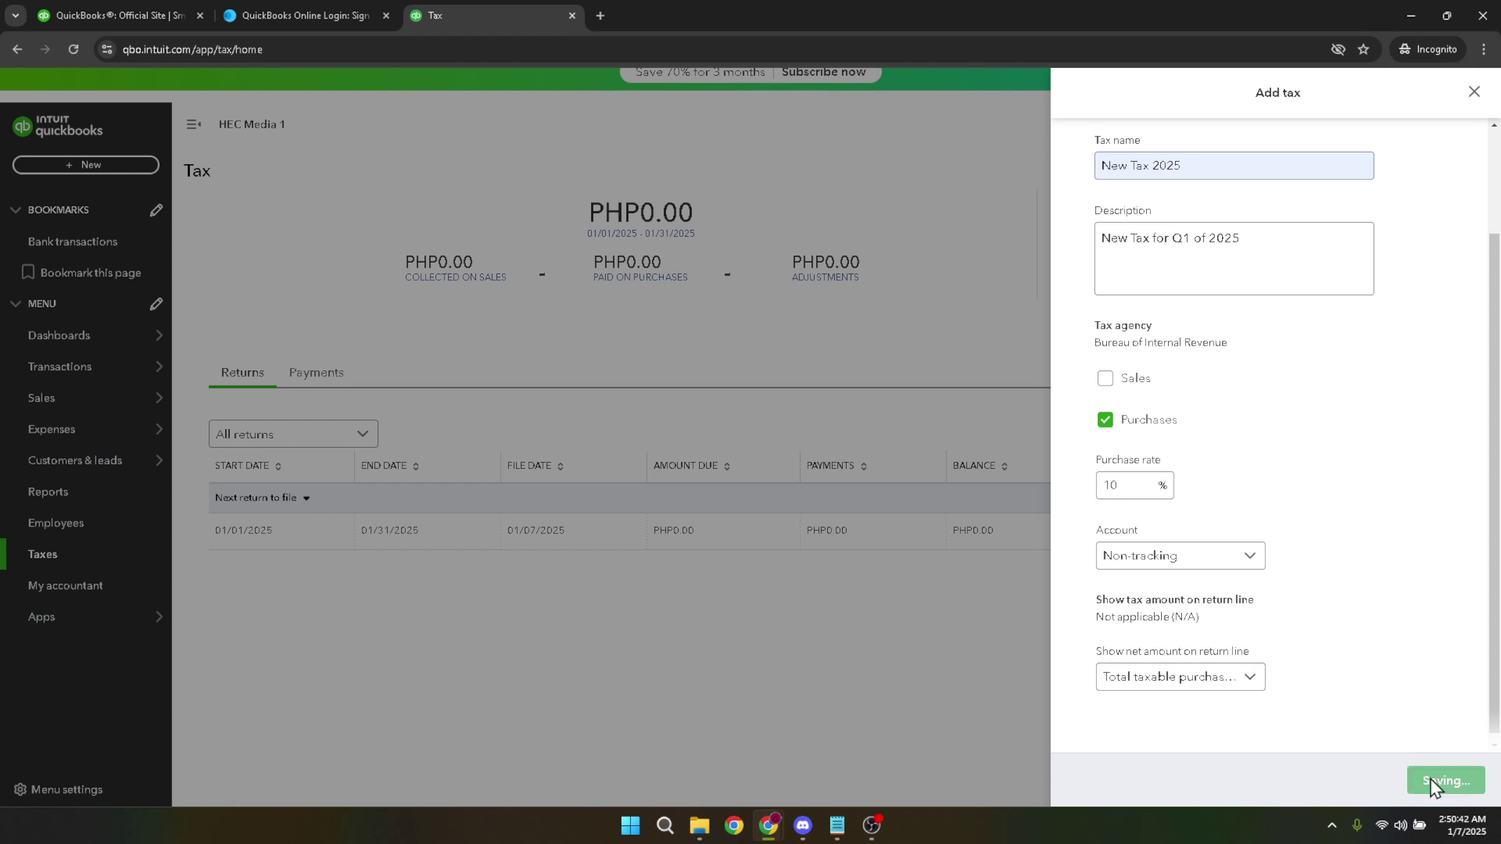